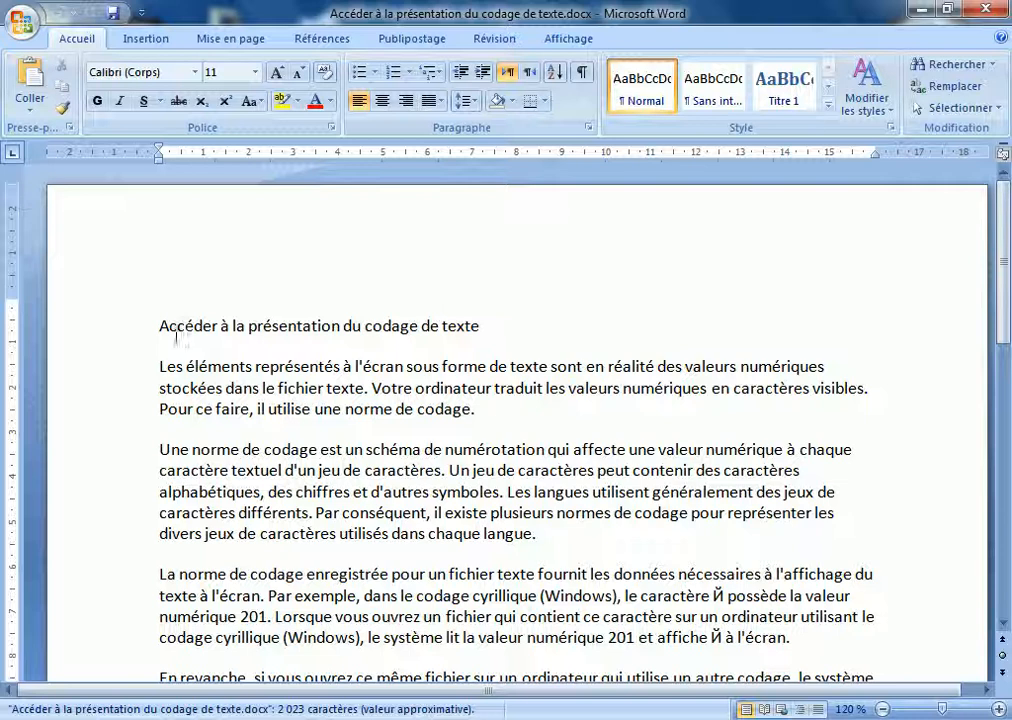
# Step: Examine the document's separate short paragraphs from the title to the end, selecting each of the first two body paragraphs
pyautogui.scroll(-1, 172, 325)
pyautogui.scroll(-10, 260, 300)
pyautogui.scroll(11, 260, 303)
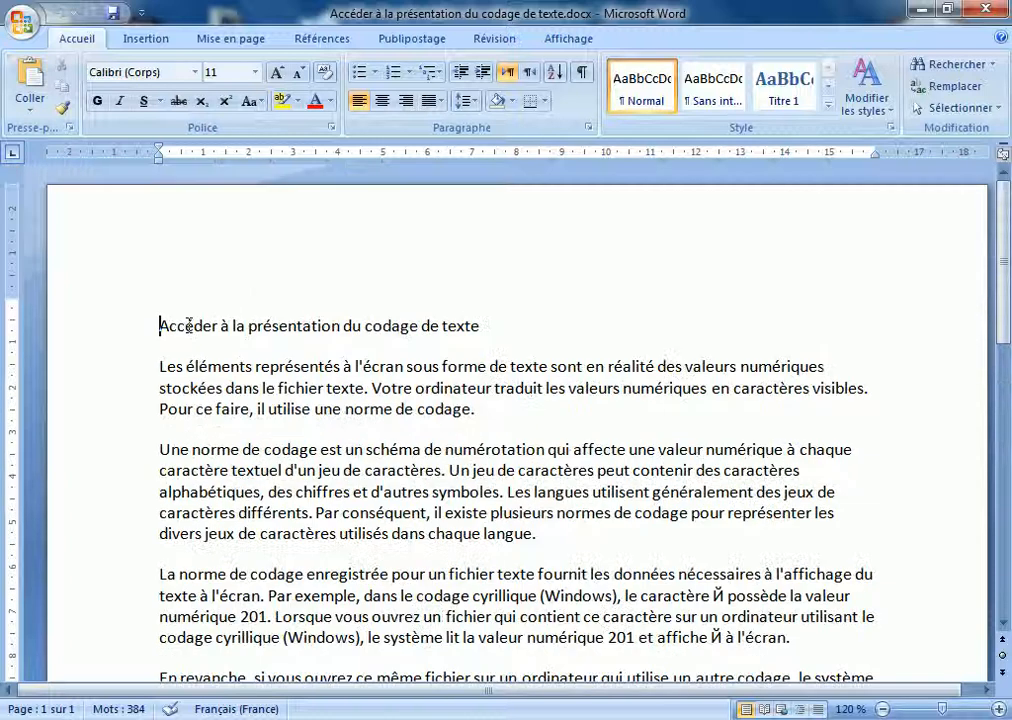
pyautogui.scroll(-11, 374, 377)
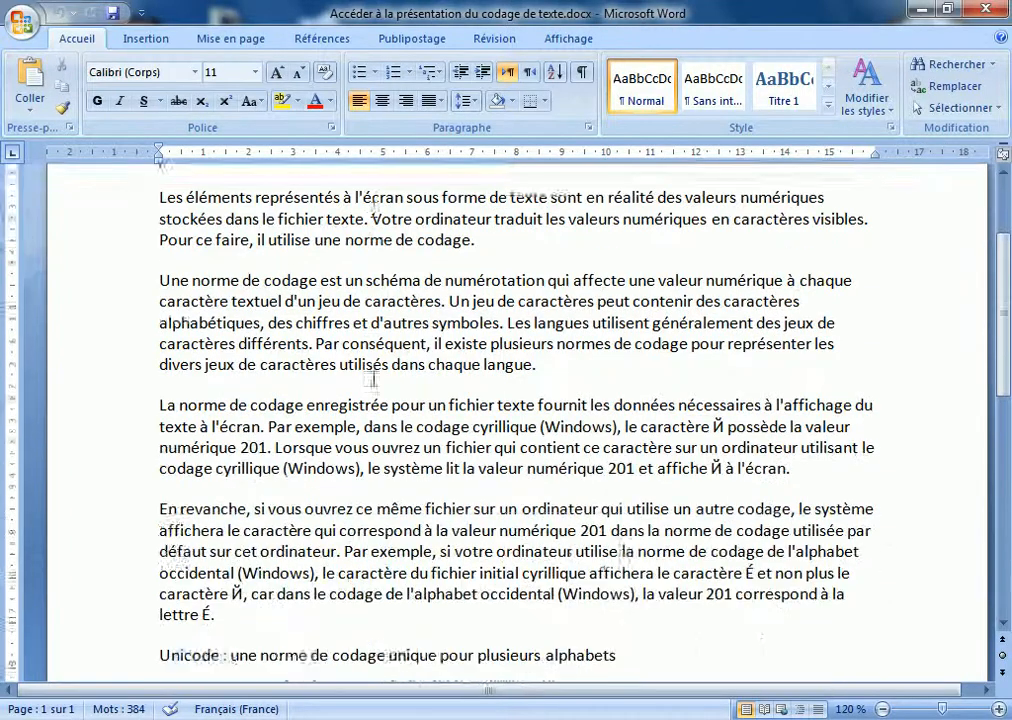
pyautogui.scroll(-1, 374, 377)
pyautogui.scroll(4, 368, 377)
pyautogui.scroll(5, 374, 370)
pyautogui.scroll(3, 374, 368)
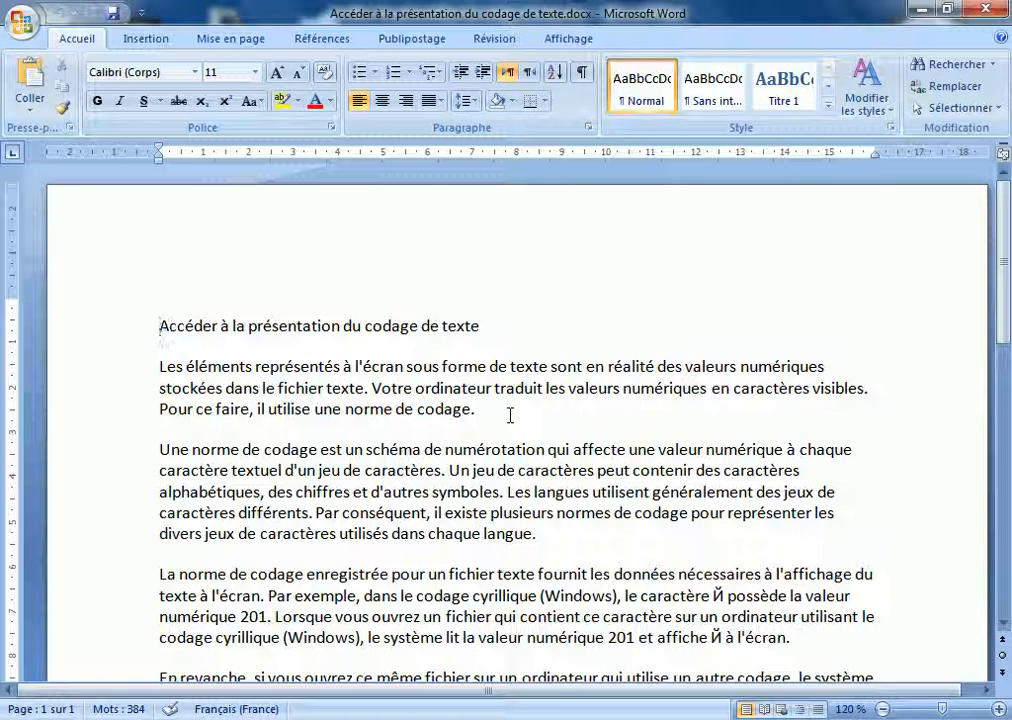
pyautogui.scroll(-1, 511, 411)
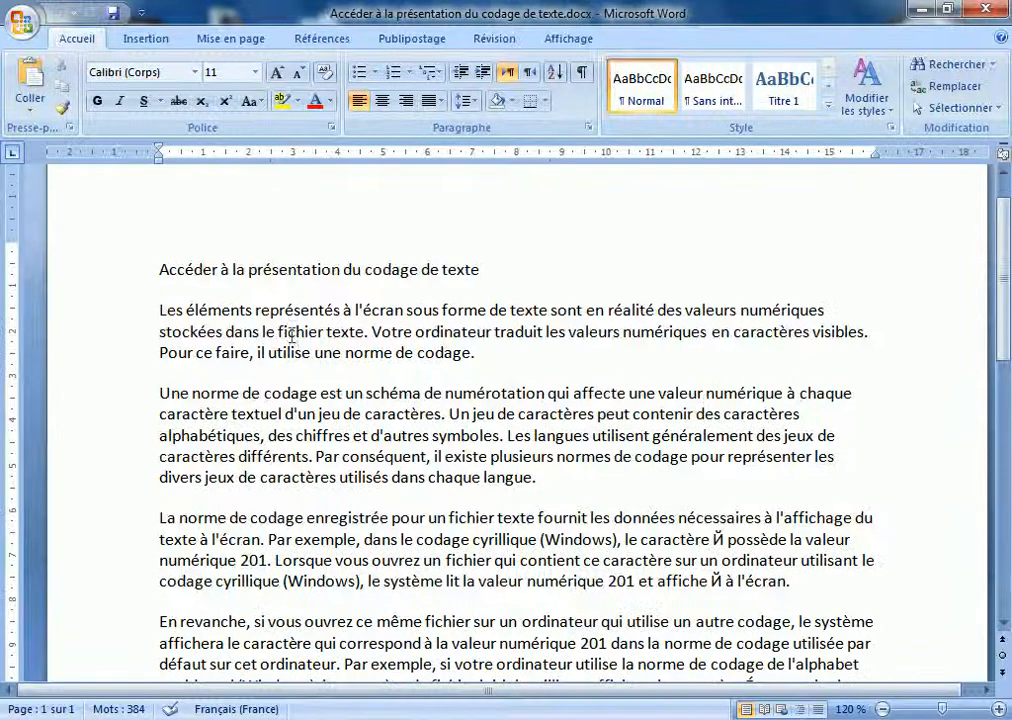
pyautogui.doubleClick(124, 330)
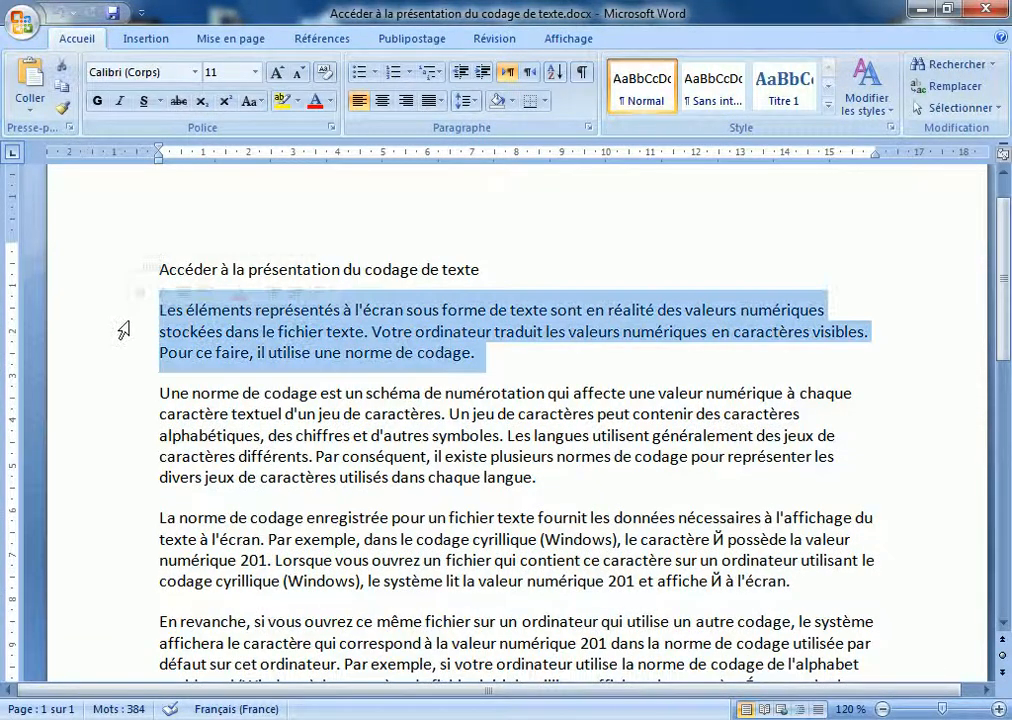
pyautogui.doubleClick(117, 427)
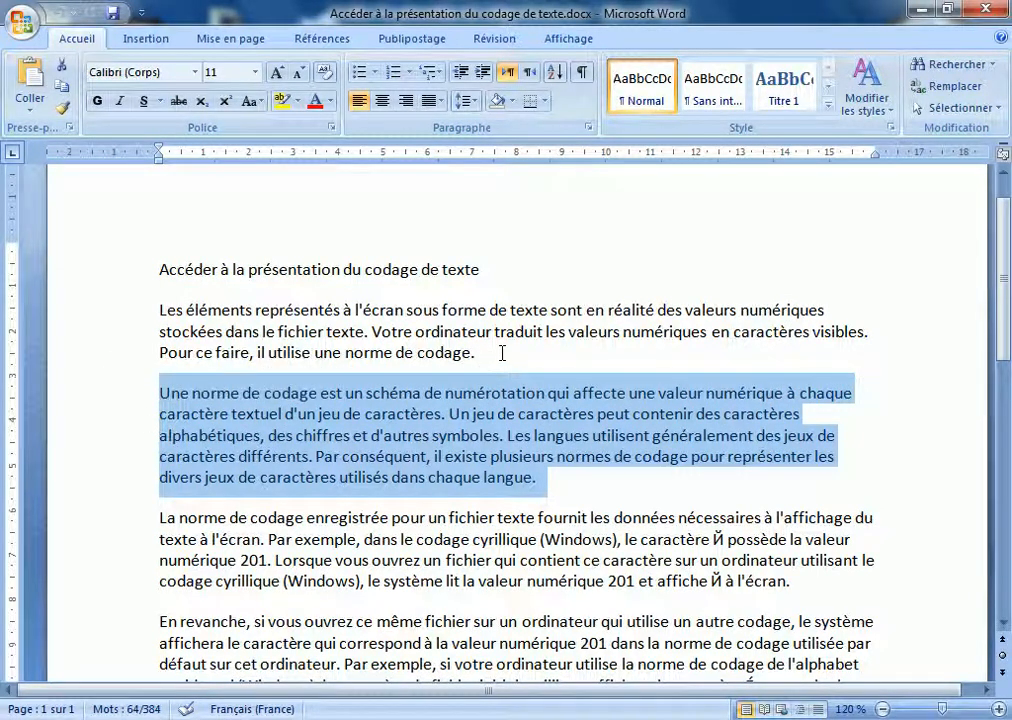
# Step: Merge the paragraphs beginning "Une norme de codage" and "La norme de codage" into the first body paragraph, separated by spaces
pyautogui.click(502, 353)
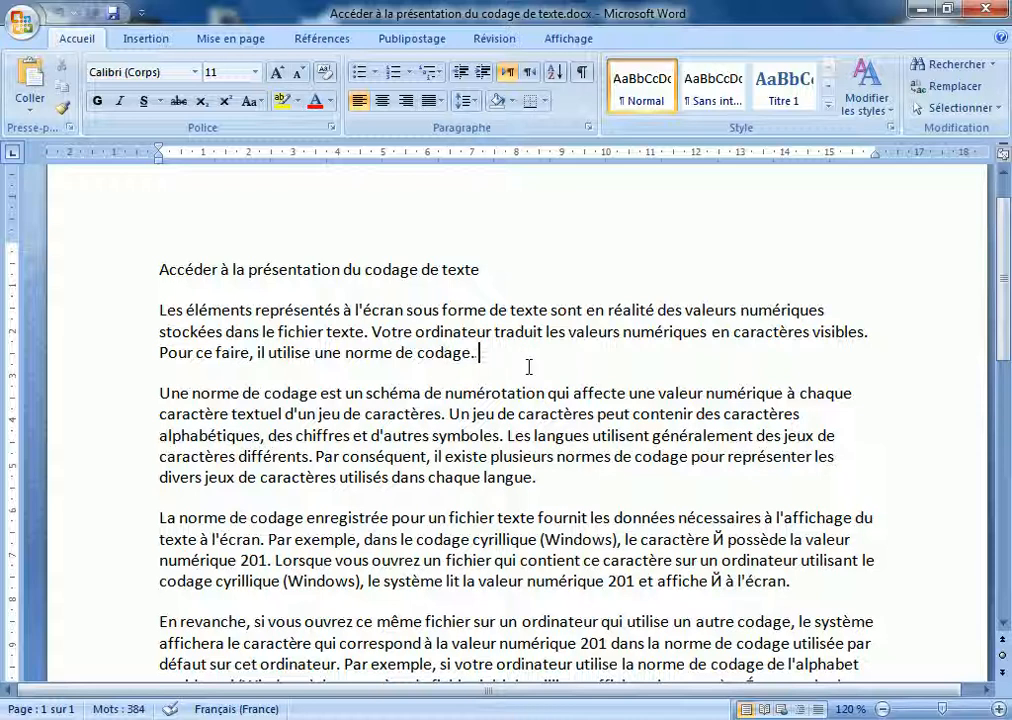
pyautogui.press('Delete')
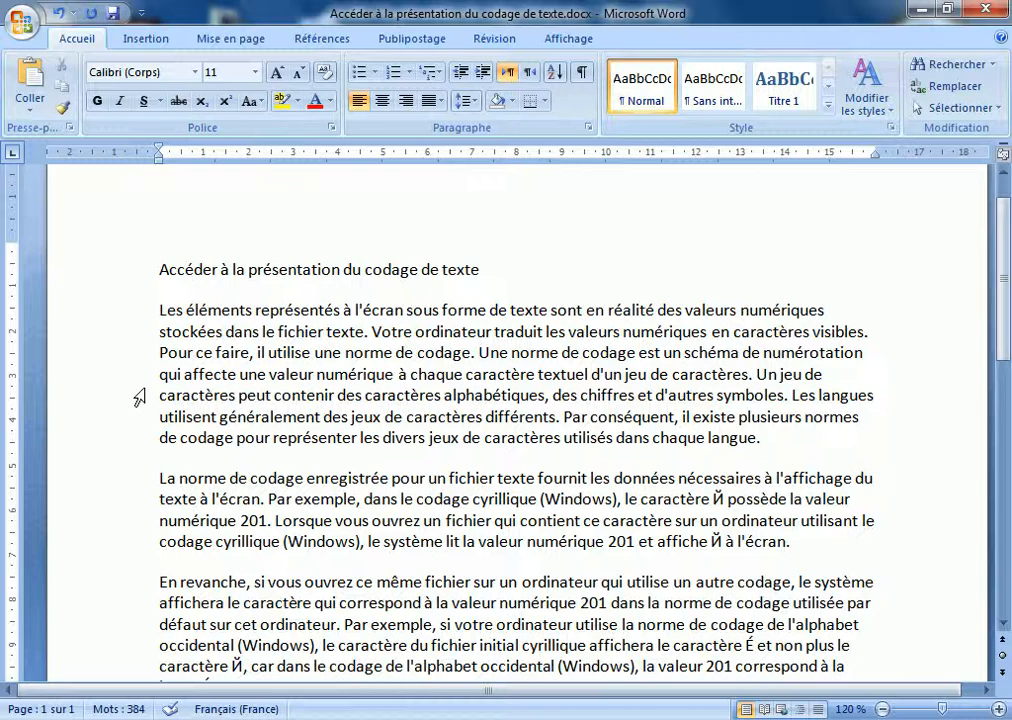
pyautogui.scroll(-4, 300, 290)
pyautogui.scroll(-2, 378, 368)
pyautogui.scroll(6, 380, 366)
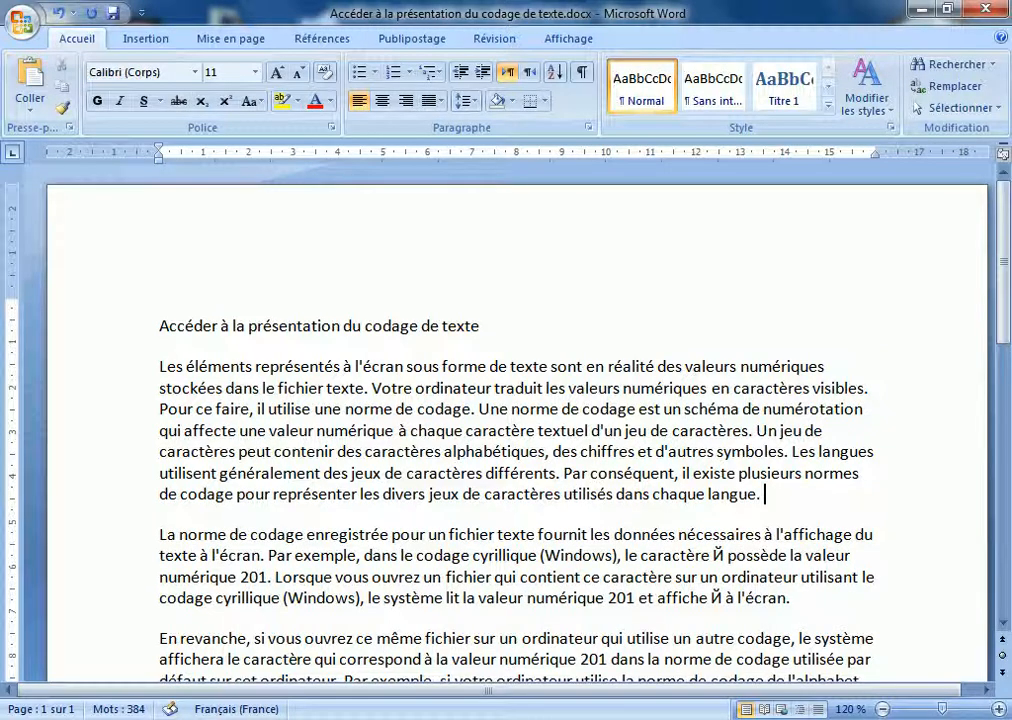
pyautogui.press('Delete')
# Step: Join the "En revanche" paragraph and the "Unicode : une norme de codage unique" line onto the merged first paragraph
pyautogui.scroll(-3, 778, 465)
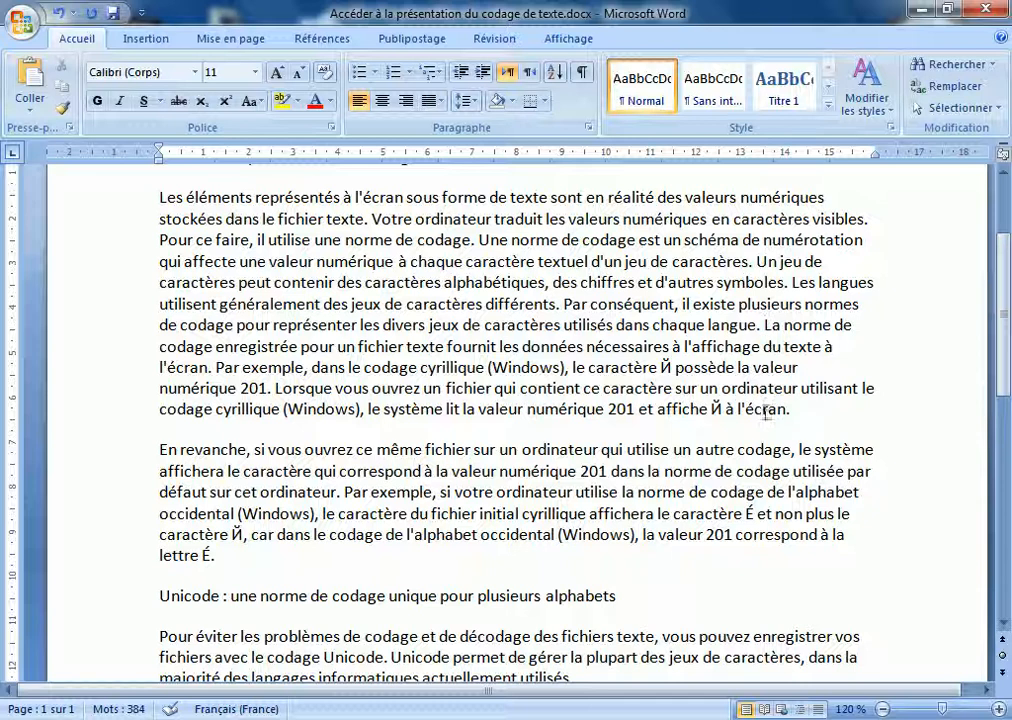
pyautogui.press('BackSpace')
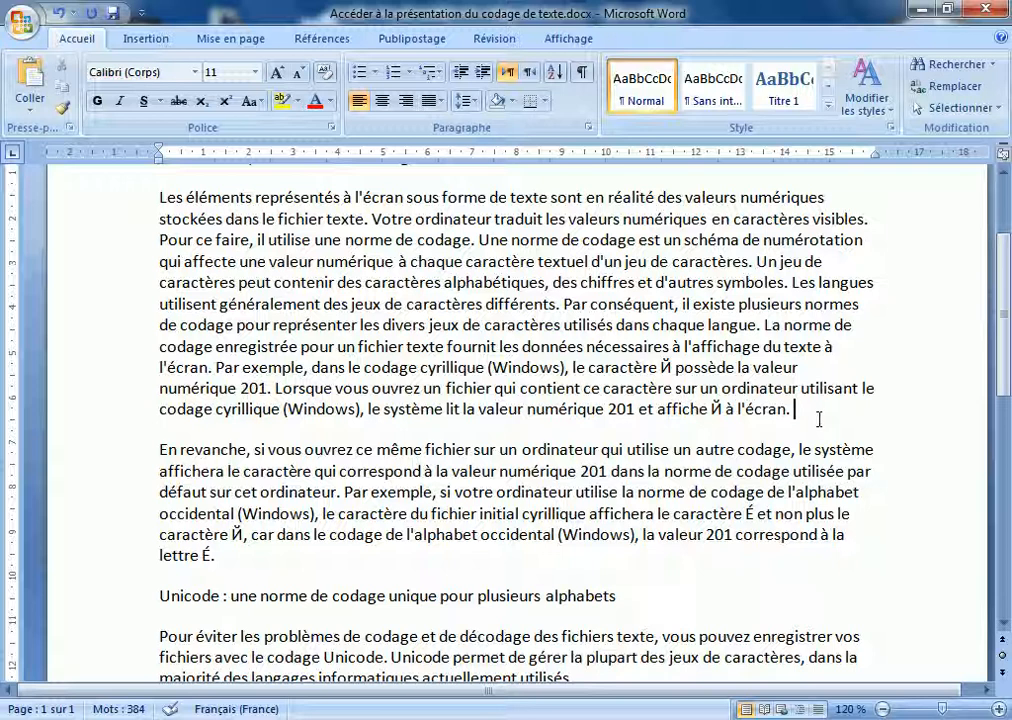
pyautogui.press('Delete')
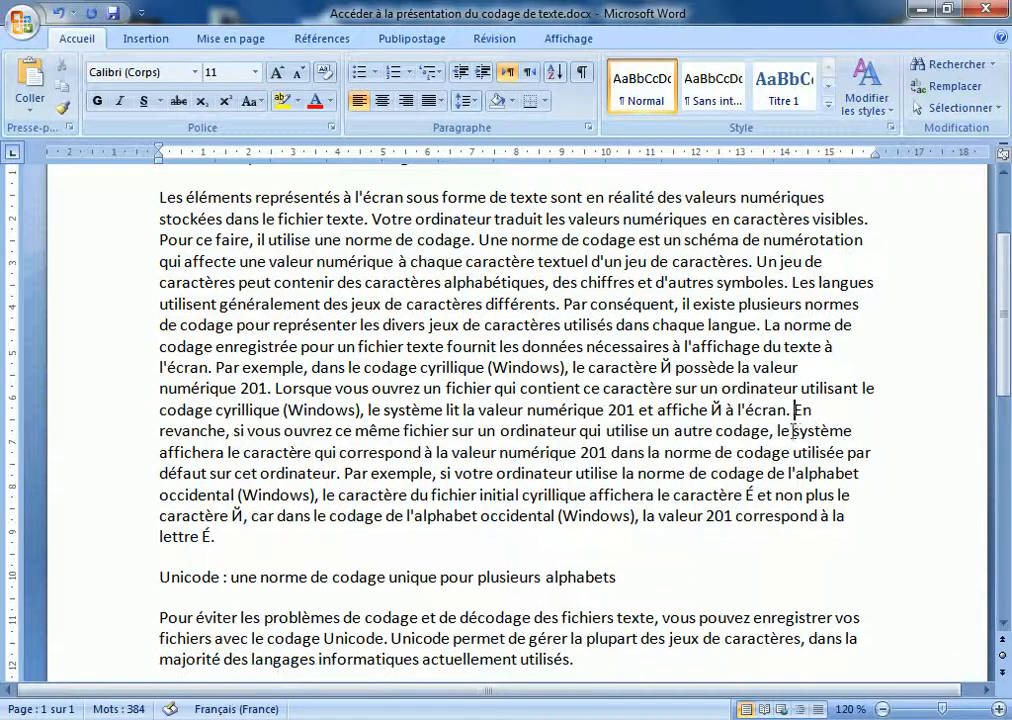
pyautogui.click(247, 536)
pyautogui.press('Delete')
# Step: End the Unicode line with a period and join the "Pour éviter" and "Word étant basé" paragraphs onto the merged text
pyautogui.click(702, 539)
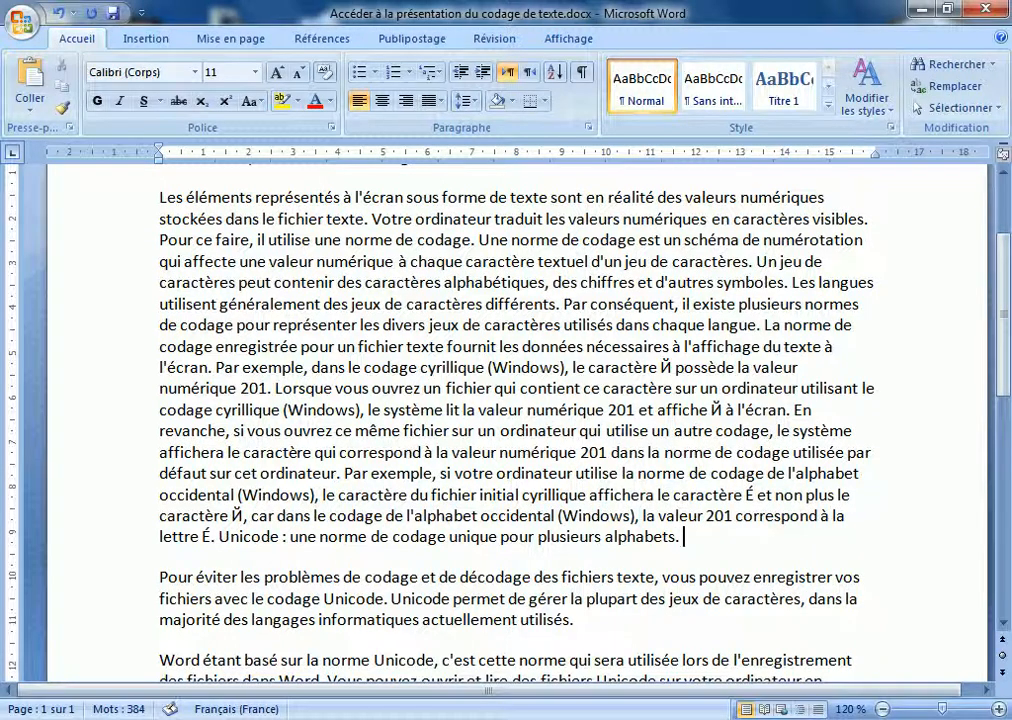
pyautogui.press('Delete')
pyautogui.click(420, 600)
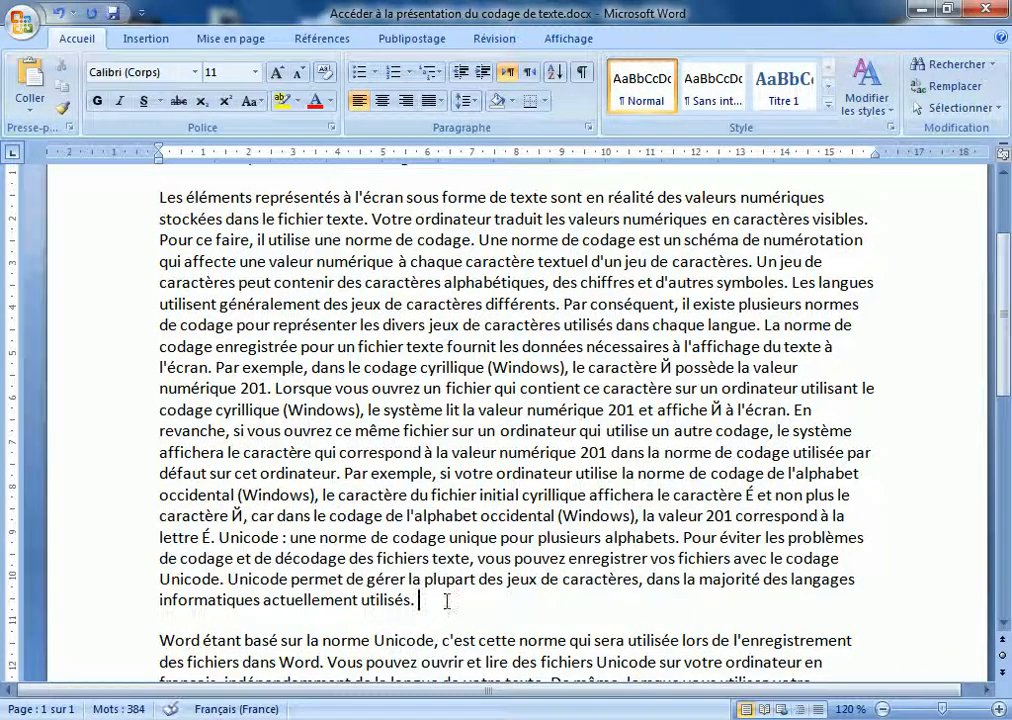
pyautogui.press('Delete')
# Step: Select the whole merged body paragraph and review it from beginning to end
pyautogui.scroll(-4, 495, 600)
pyautogui.scroll(5, 610, 515)
pyautogui.scroll(1, 612, 508)
pyautogui.doubleClick(107, 462)
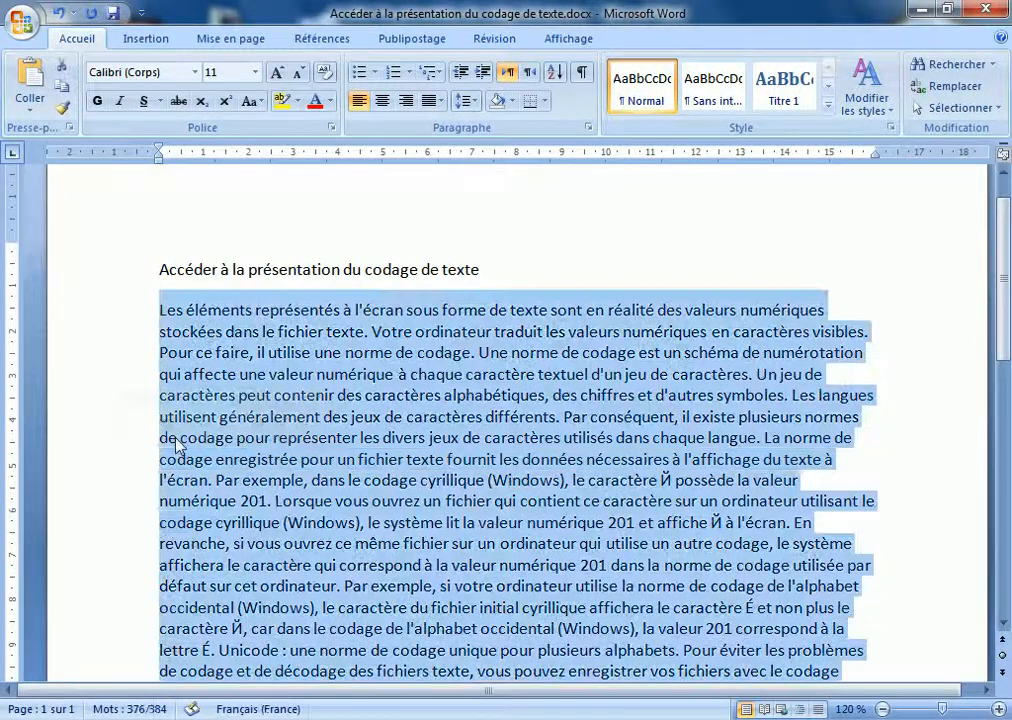
pyautogui.scroll(-5, 180, 450)
pyautogui.scroll(5, 180, 450)
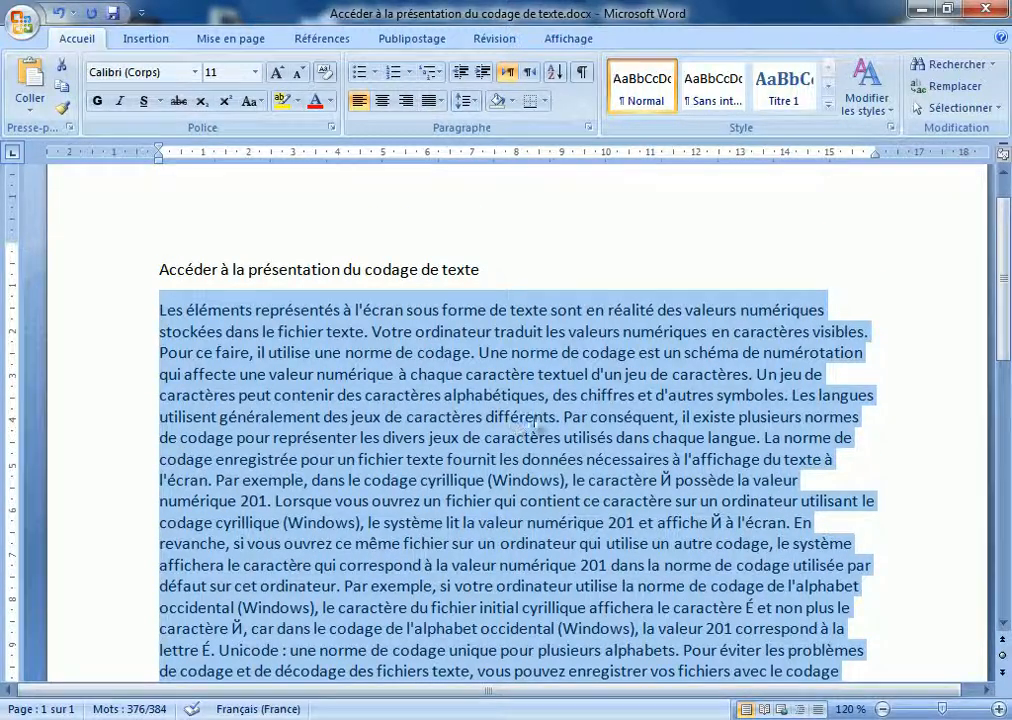
pyautogui.scroll(-2, 491, 428)
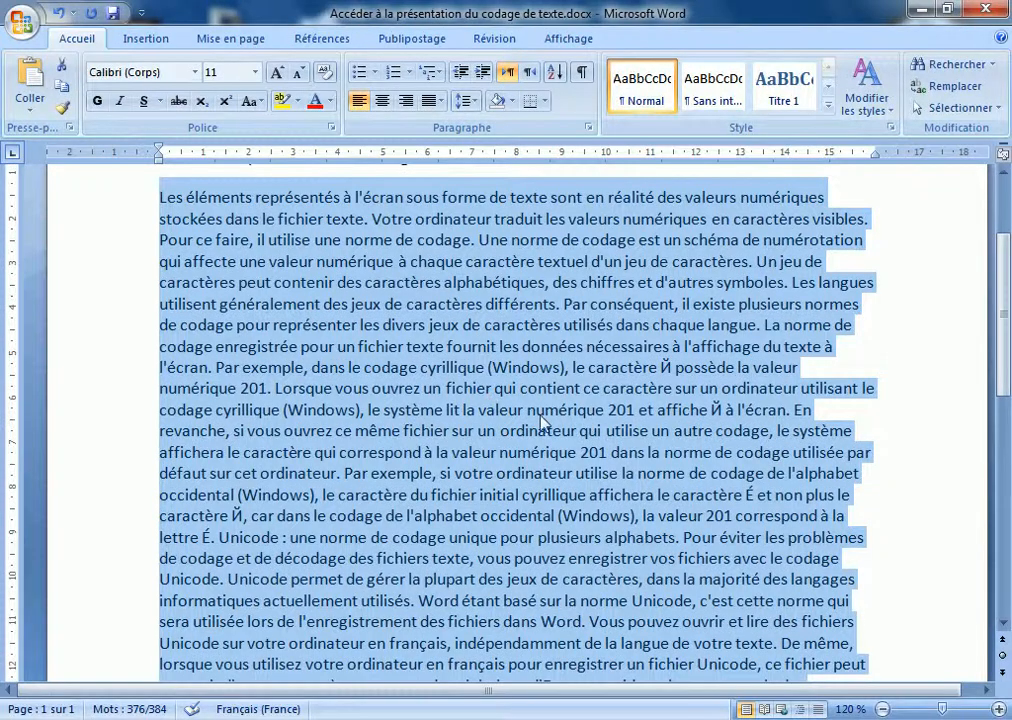
pyautogui.scroll(3, 540, 420)
pyautogui.scroll(-2, 527, 378)
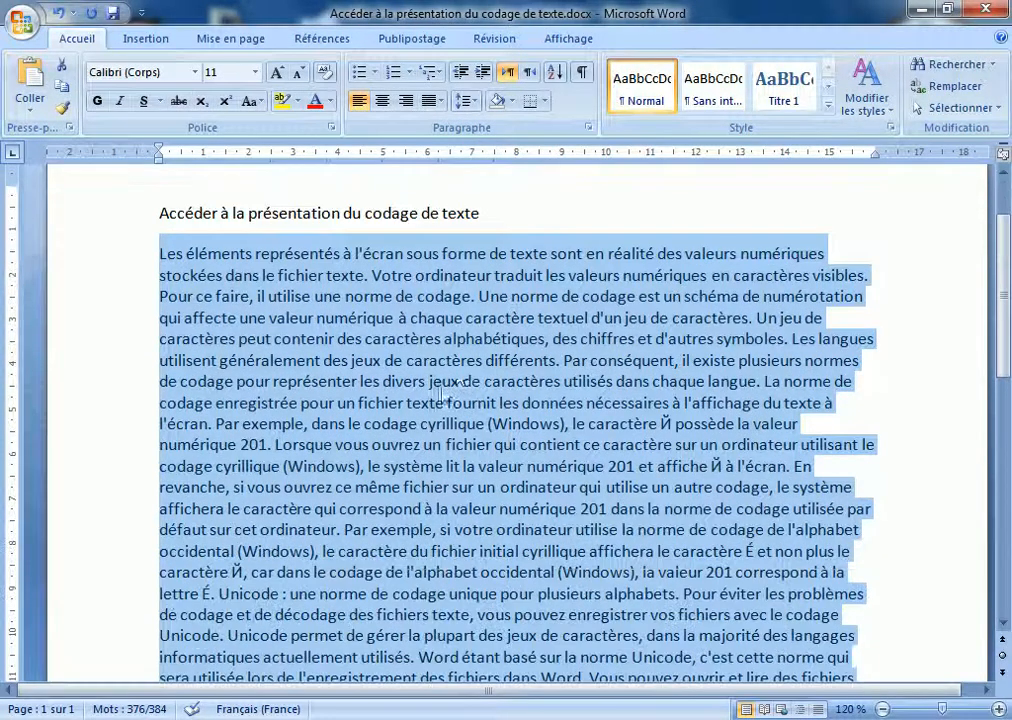
# Step: Split the merged text into four paragraphs with breaks before "Par conséquent", "En revanche" and "Word étant basé", and check the result
pyautogui.click(566, 360)
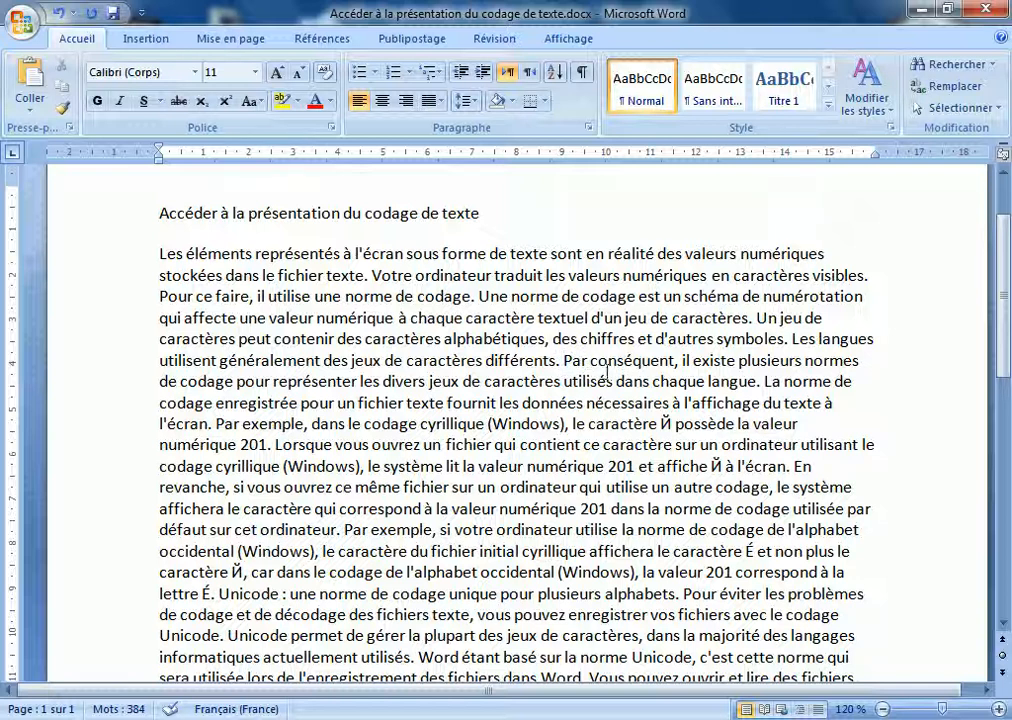
pyautogui.press('Return')
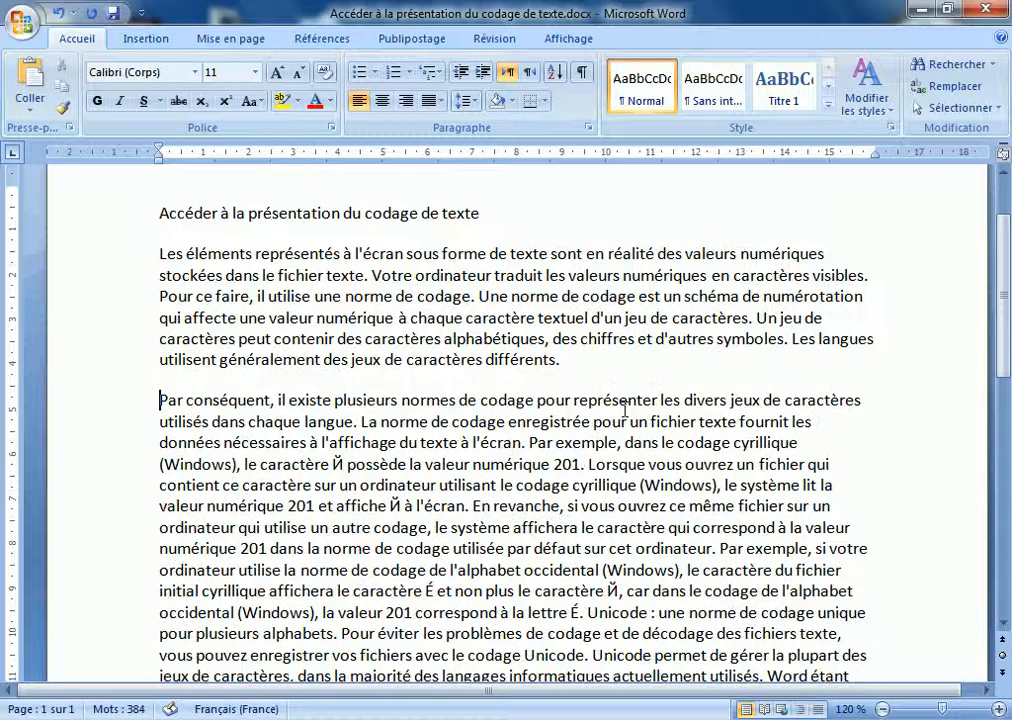
pyautogui.scroll(-3, 361, 310)
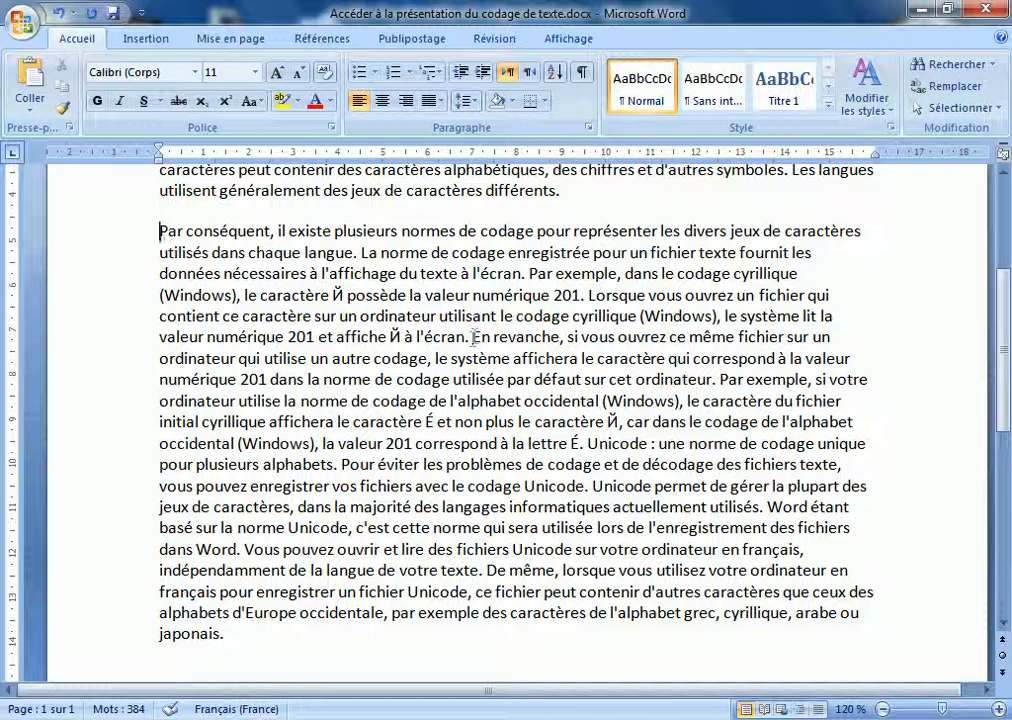
pyautogui.click(473, 337)
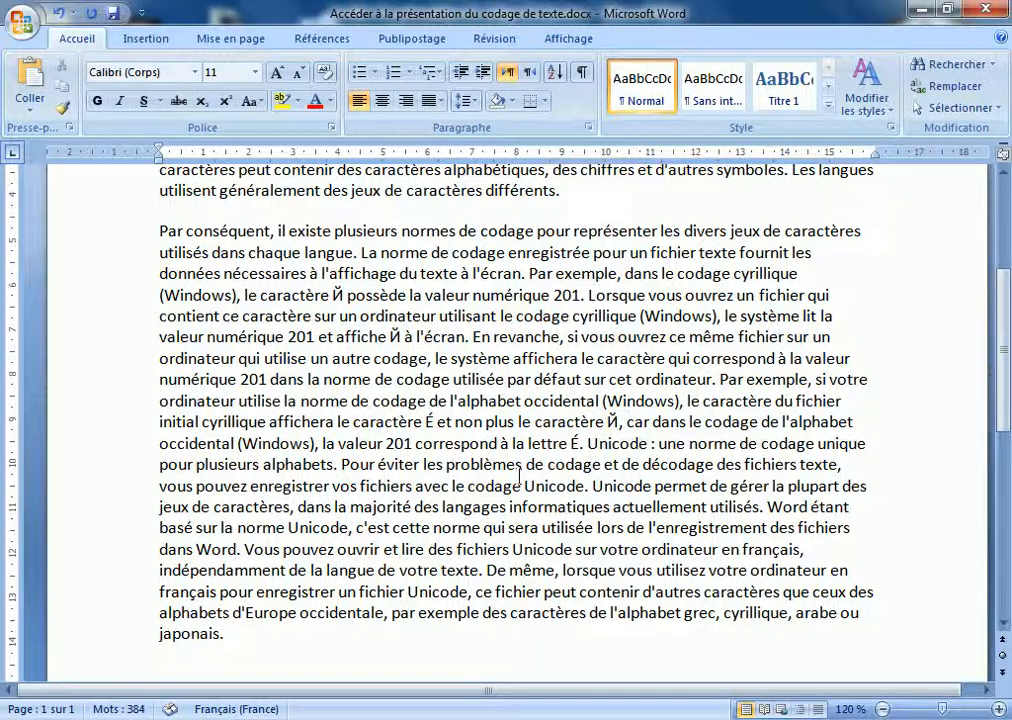
pyautogui.press('Return')
pyautogui.scroll(-2, 541, 402)
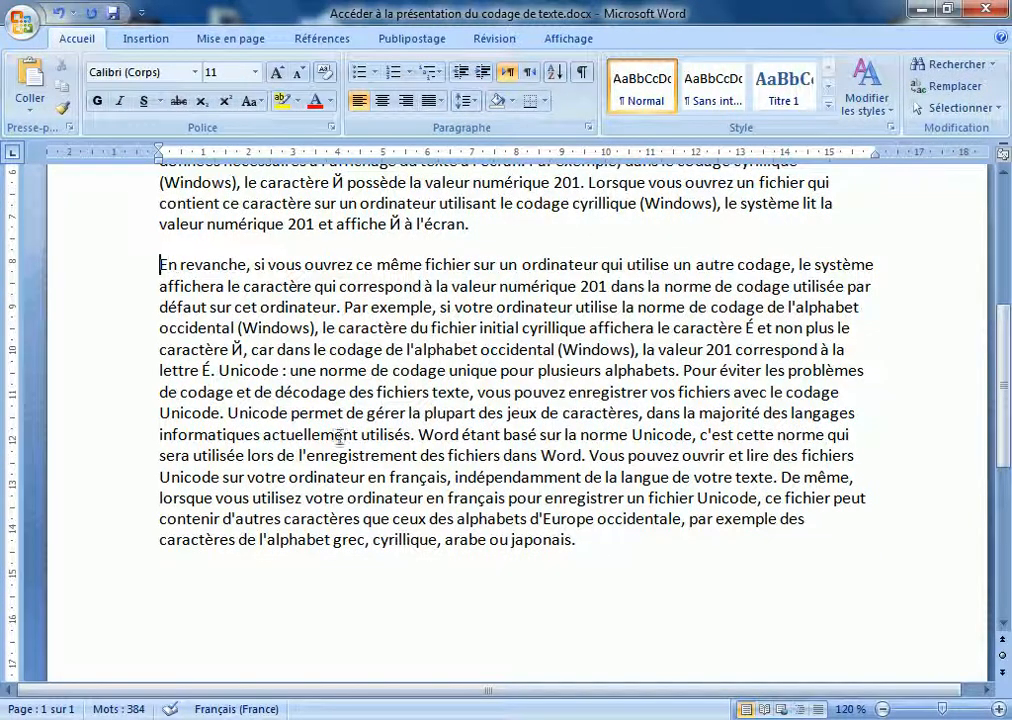
pyautogui.click(417, 434)
pyautogui.press('Return')
pyautogui.scroll(3, 488, 466)
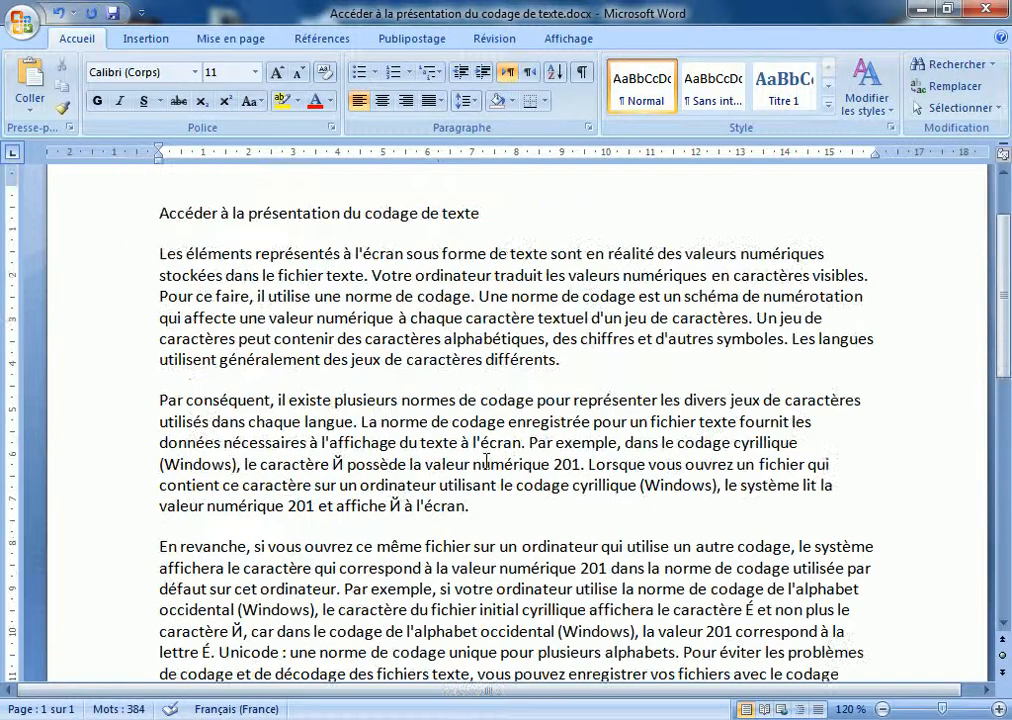
pyautogui.scroll(3, 380, 470)
pyautogui.scroll(-6, 330, 470)
pyautogui.scroll(1, 300, 460)
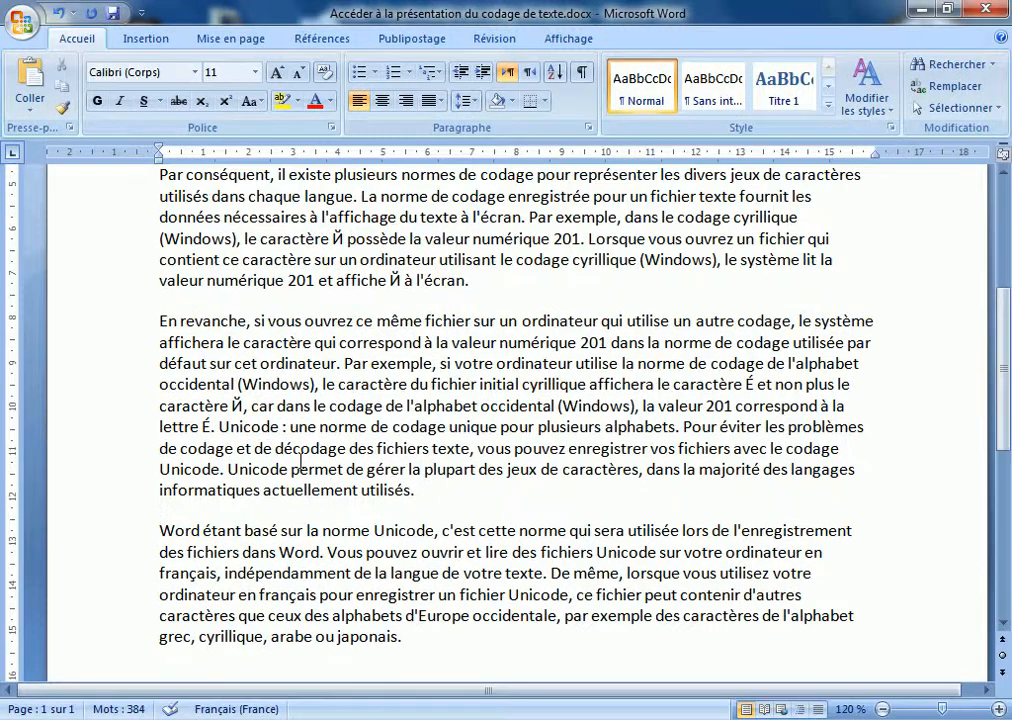
# Step: Apply a "Dans le texte" drop cap to the initial L of the first body paragraph, "Les éléments"
pyautogui.click(147, 39)
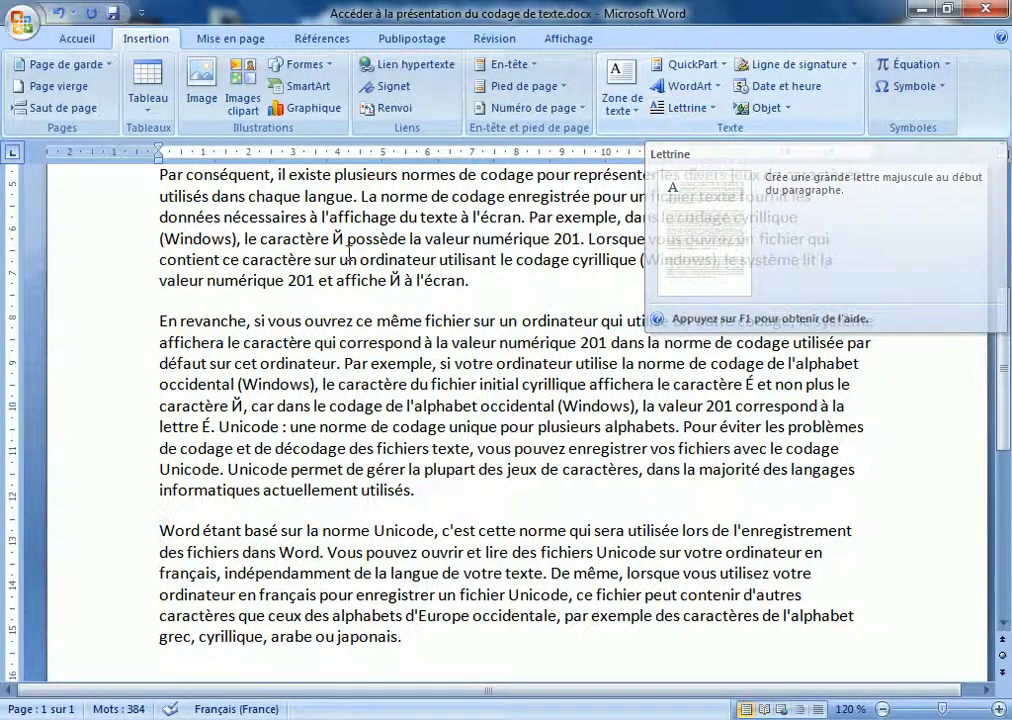
pyautogui.scroll(3, 265, 318)
pyautogui.click(257, 343)
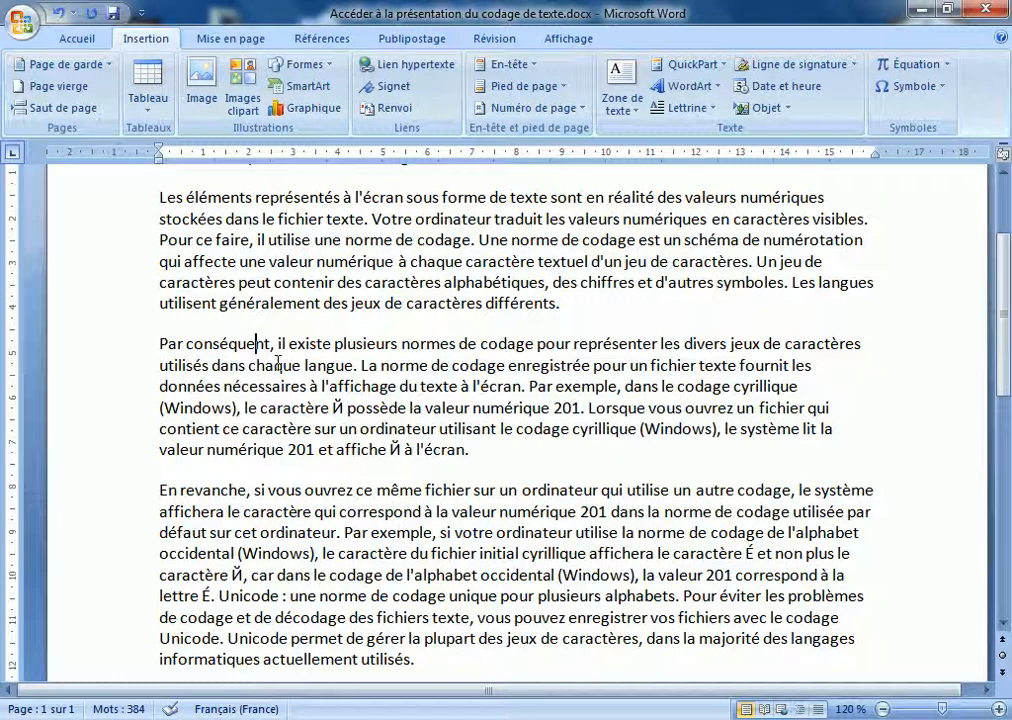
pyautogui.scroll(3, 283, 327)
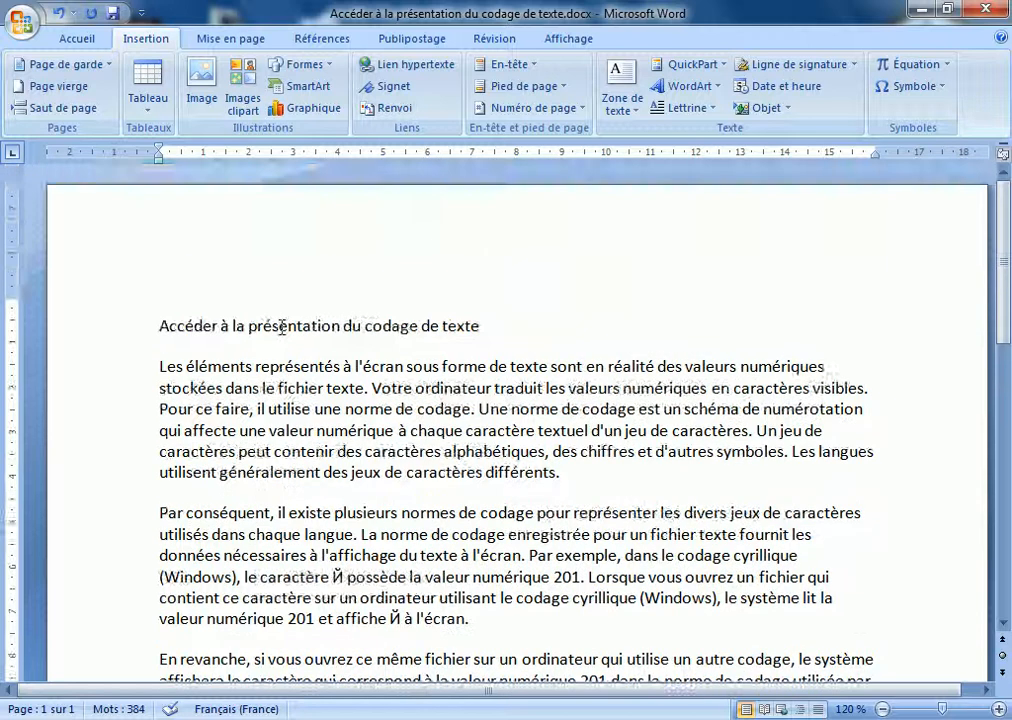
pyautogui.scroll(-2, 288, 329)
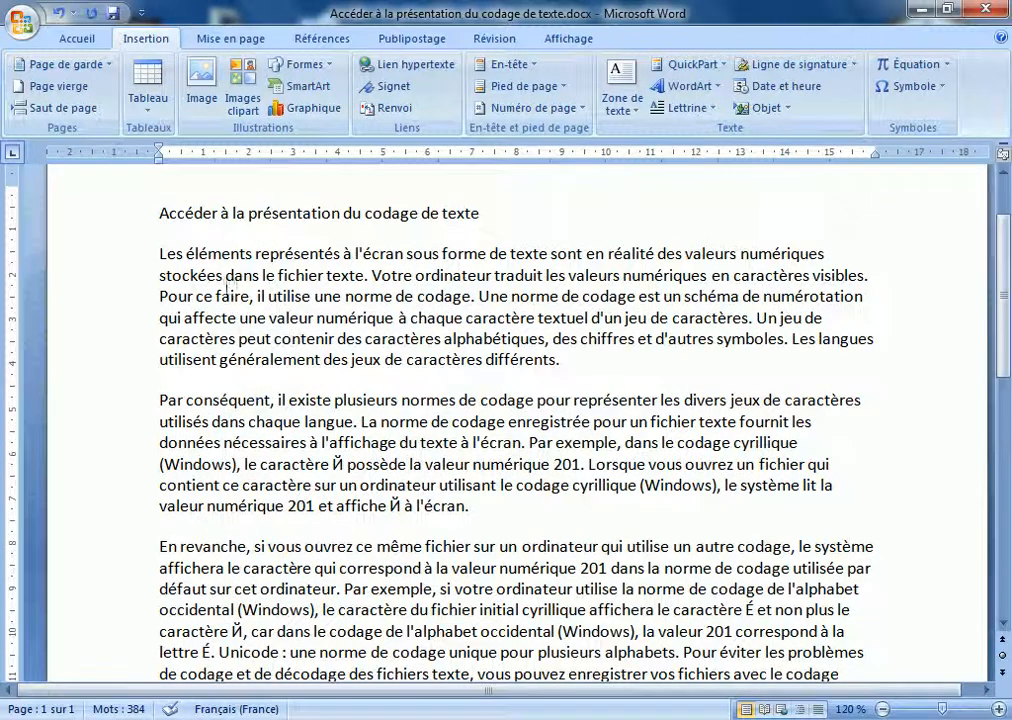
pyautogui.doubleClick(162, 253)
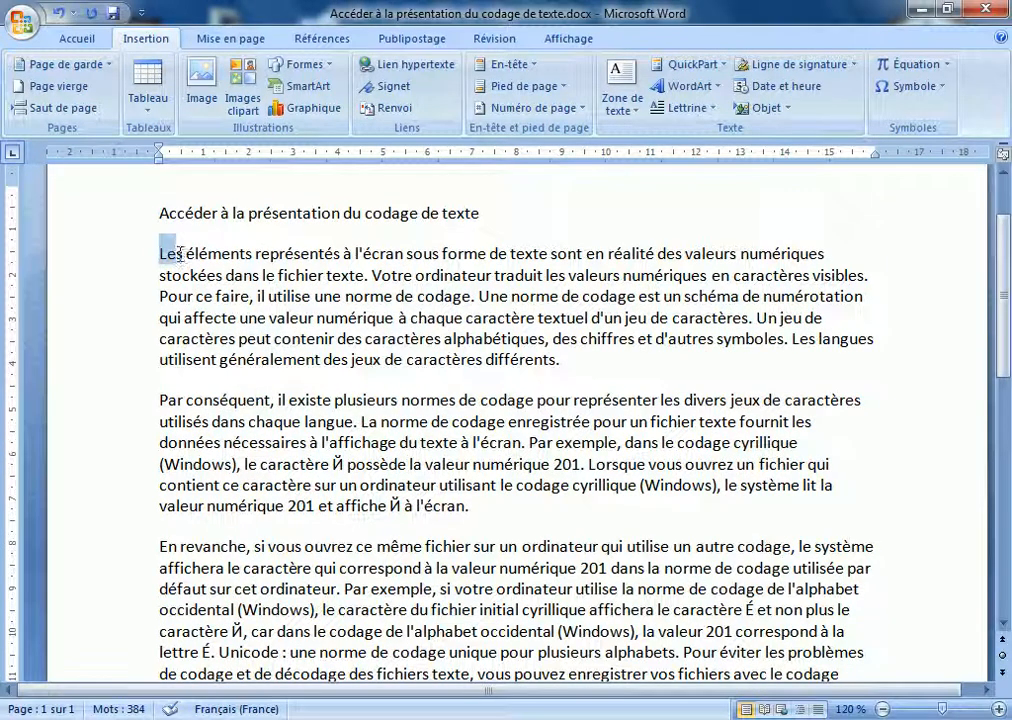
pyautogui.click(163, 255)
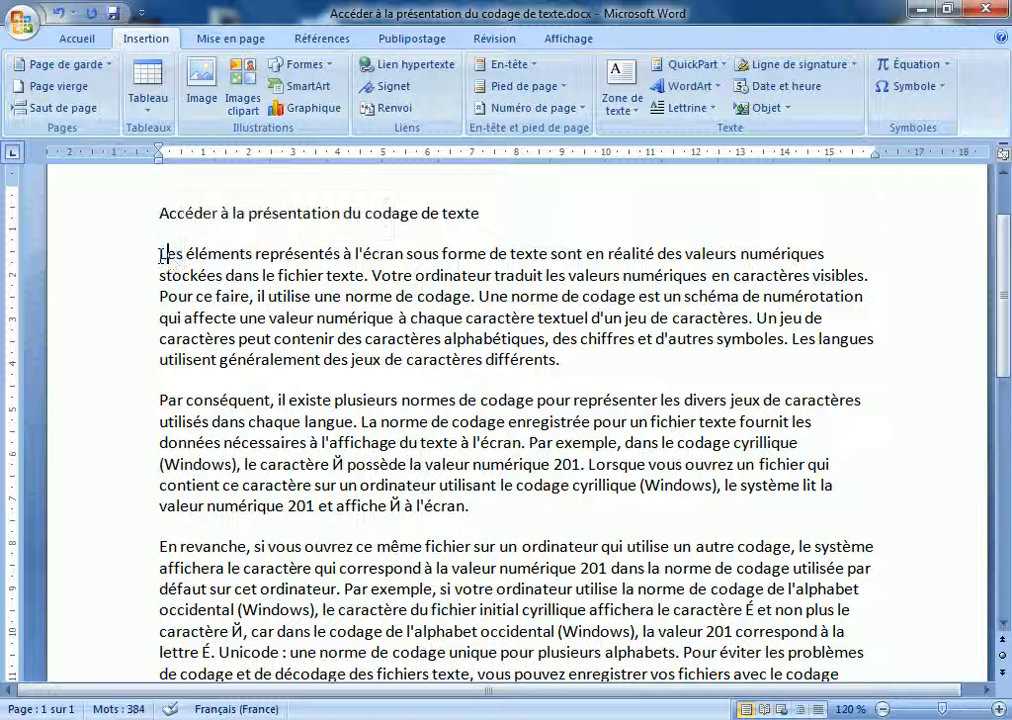
pyautogui.moveTo(159, 253); pyautogui.dragTo(166, 254)
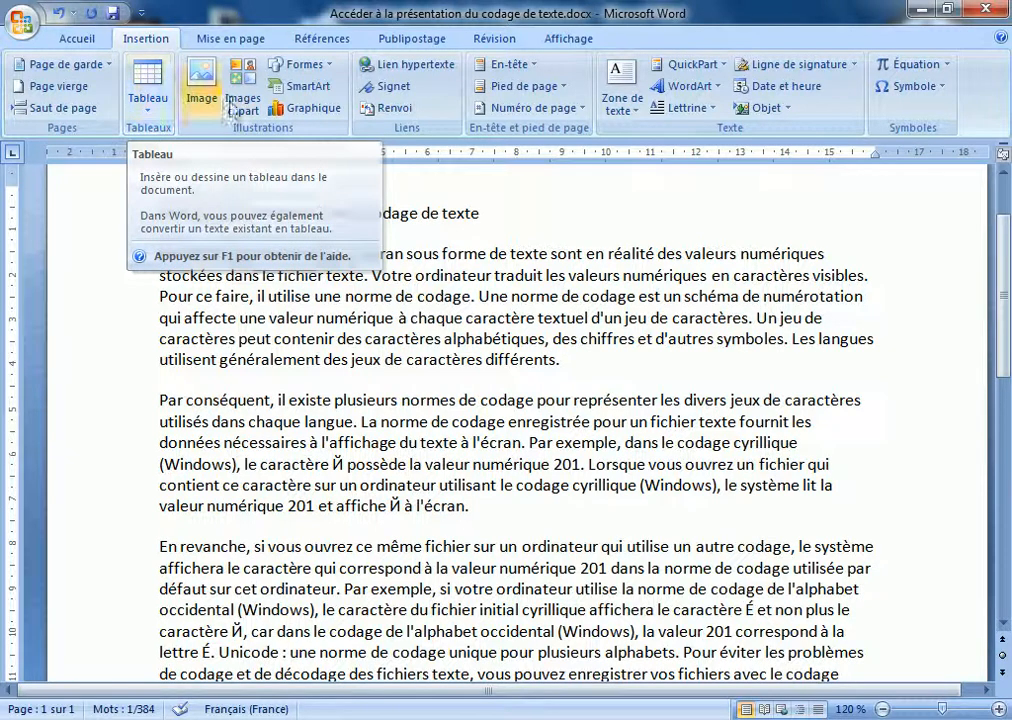
pyautogui.click(692, 107)
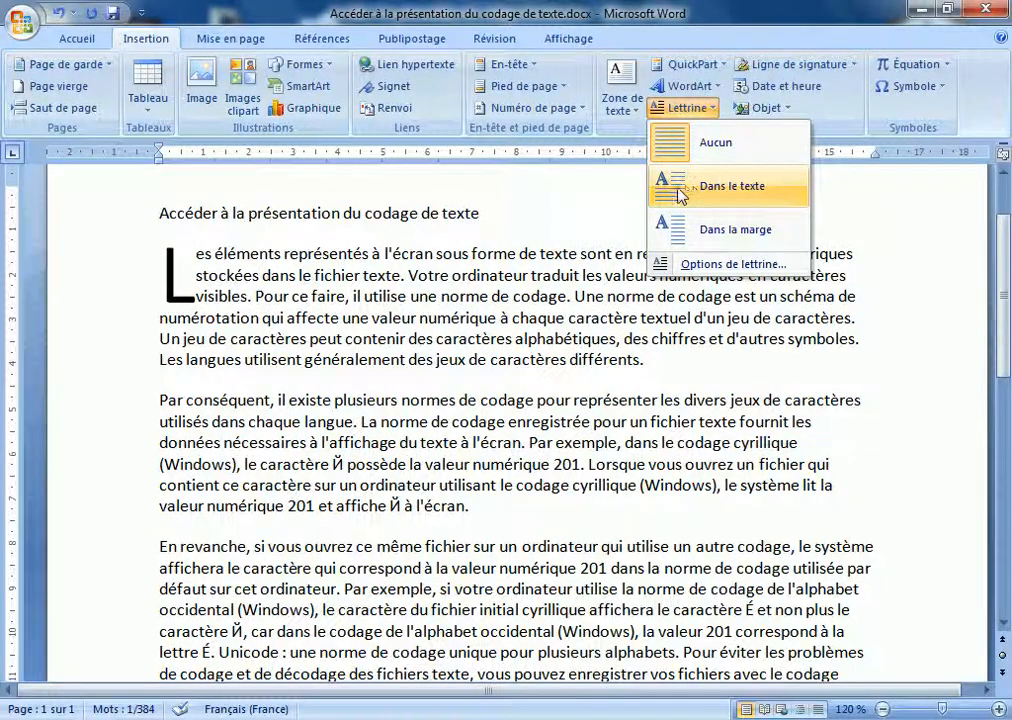
pyautogui.click(690, 190)
pyautogui.click(218, 296)
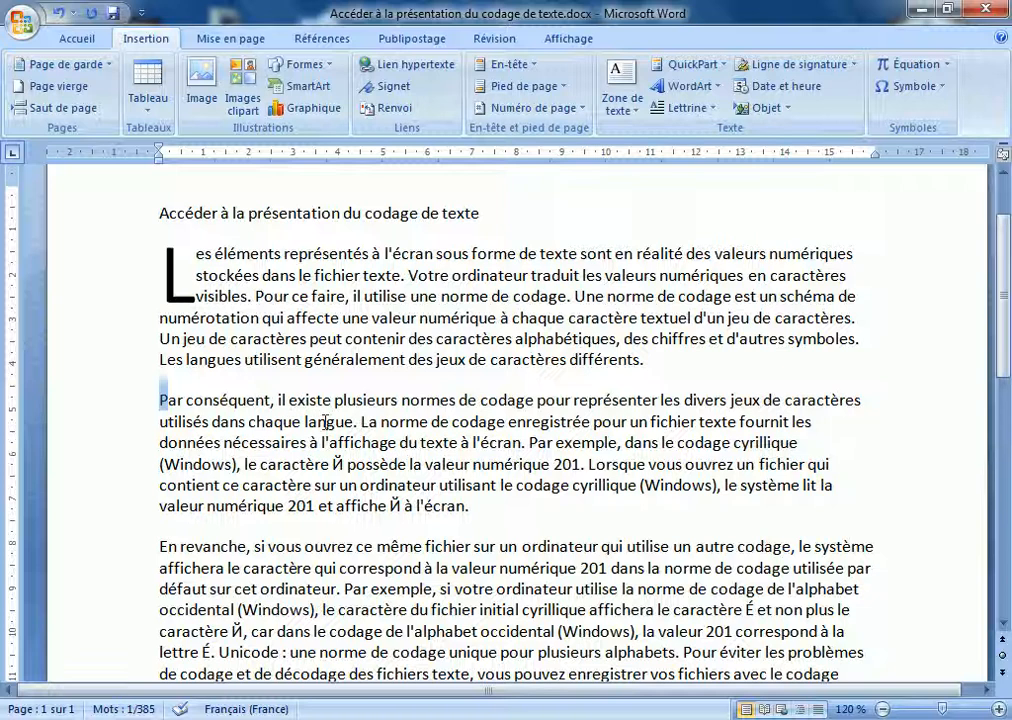
# Step: Apply a "Dans le texte" drop cap with a height of 2 lines to the P of "Par conséquent"
pyautogui.click(714, 112)
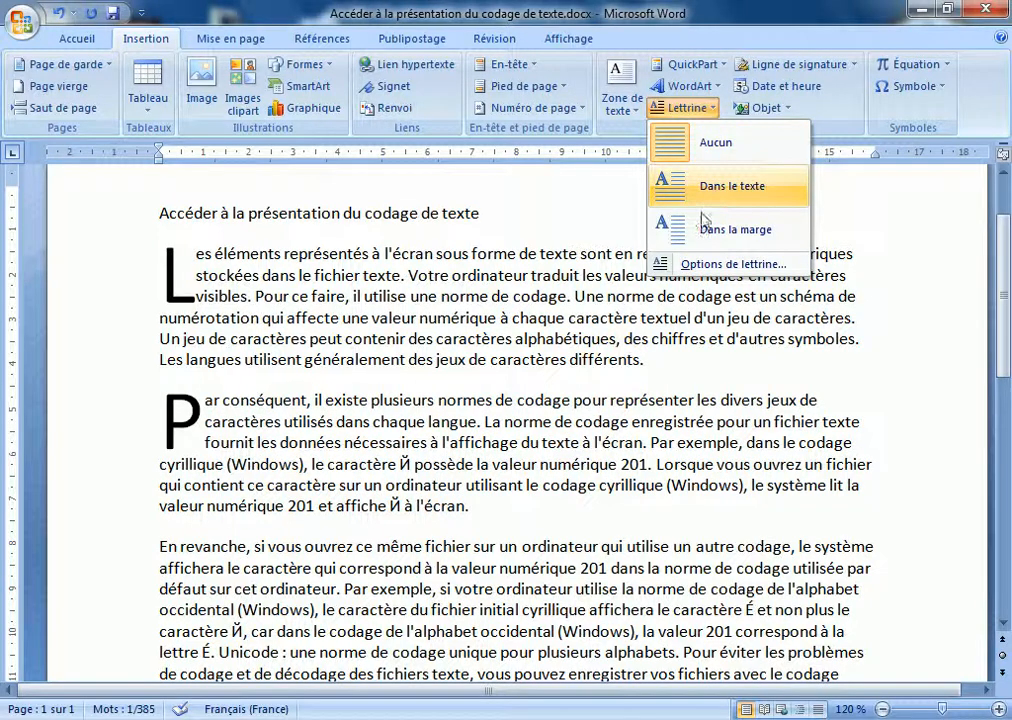
pyautogui.click(752, 265)
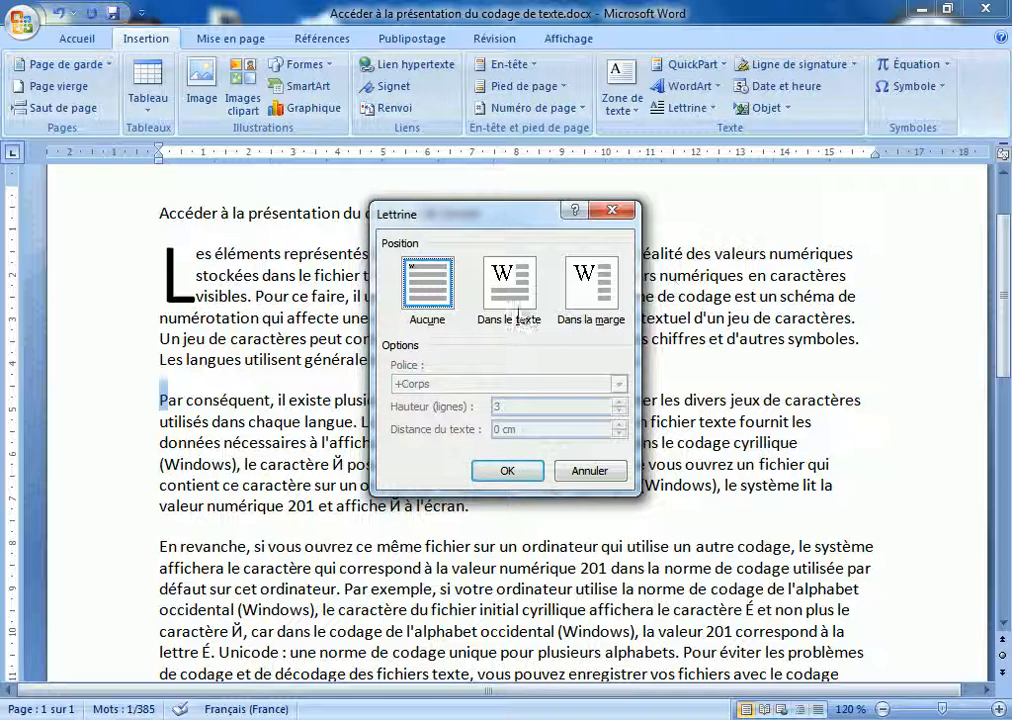
pyautogui.click(597, 291)
pyautogui.click(513, 290)
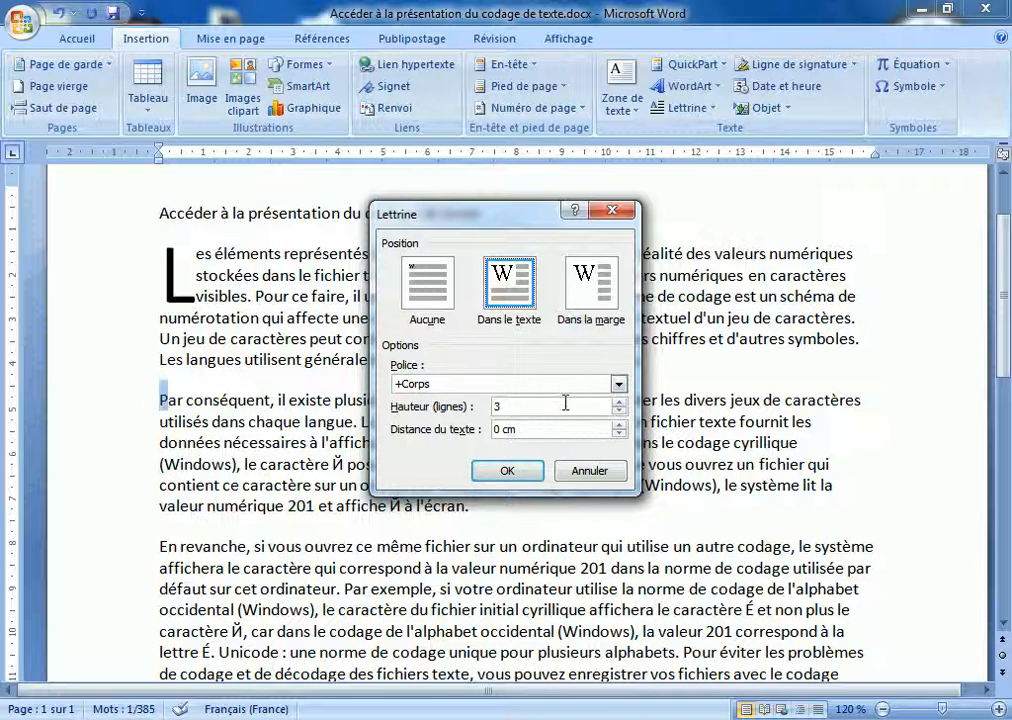
pyautogui.click(619, 414)
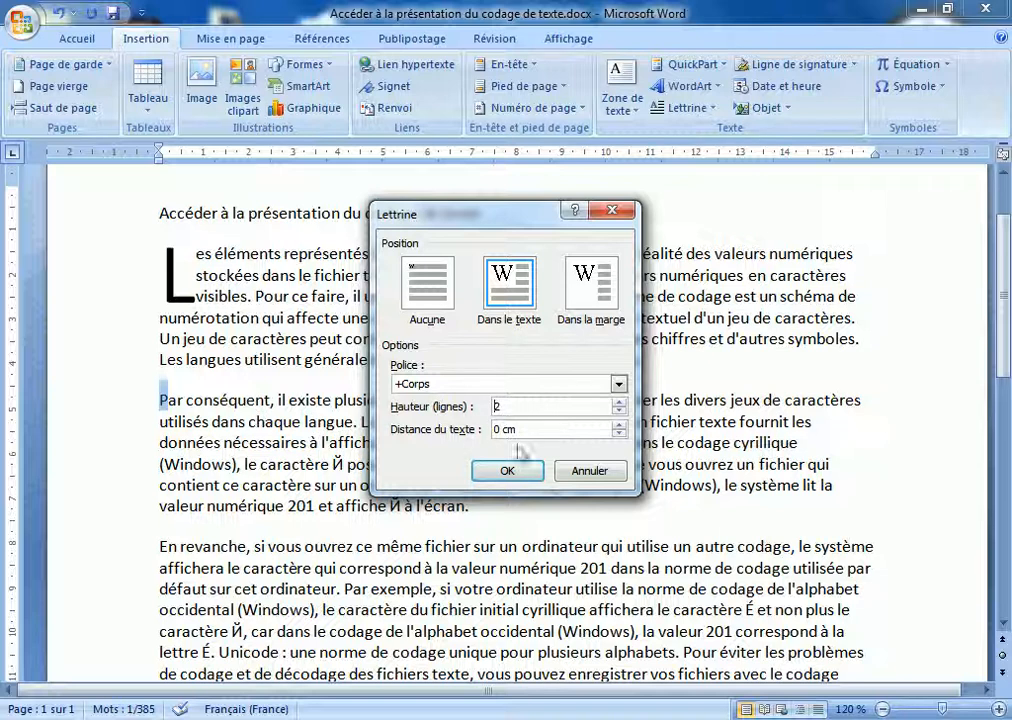
pyautogui.click(509, 471)
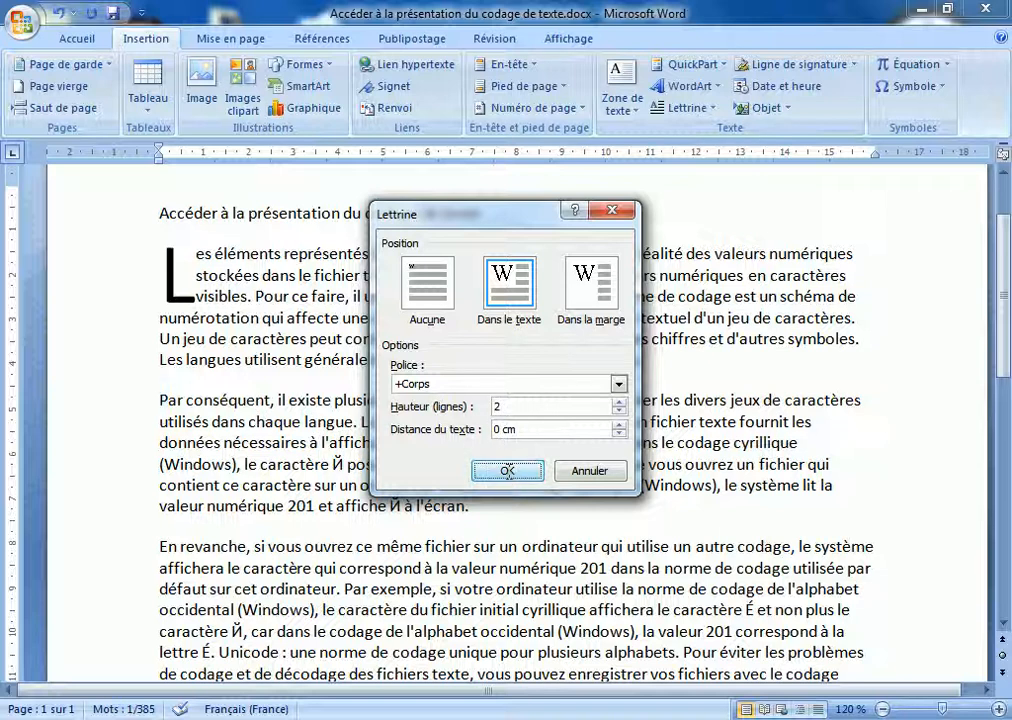
pyautogui.click(340, 464)
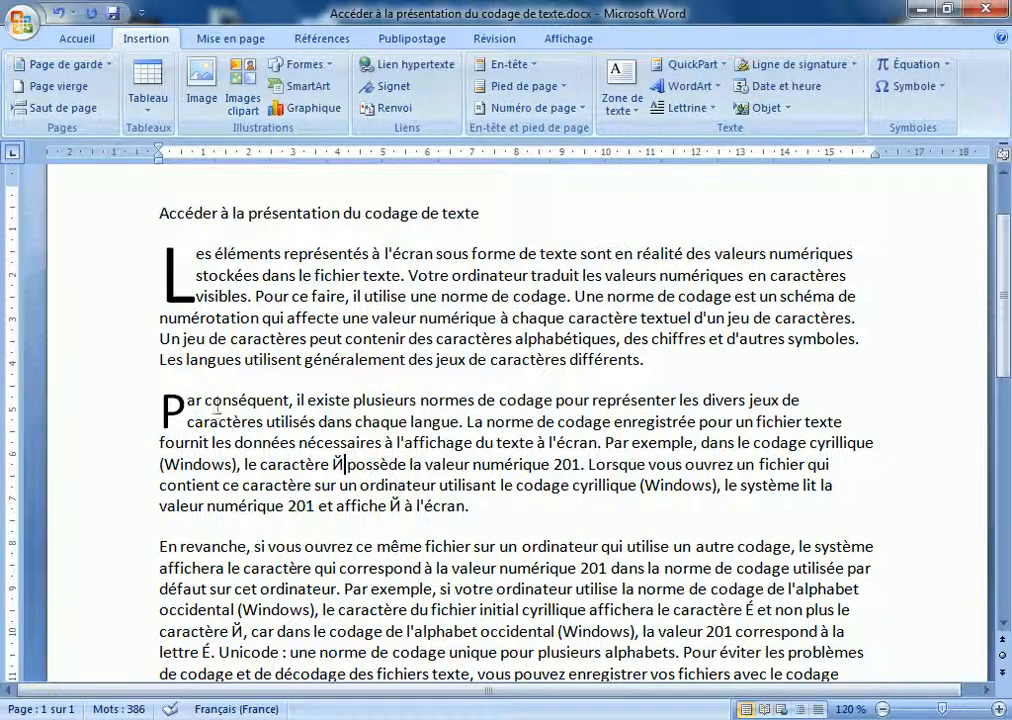
# Step: Apply a "Dans le texte" drop cap with a height of 5 lines to the E of "En revanche"
pyautogui.scroll(-3, 280, 405)
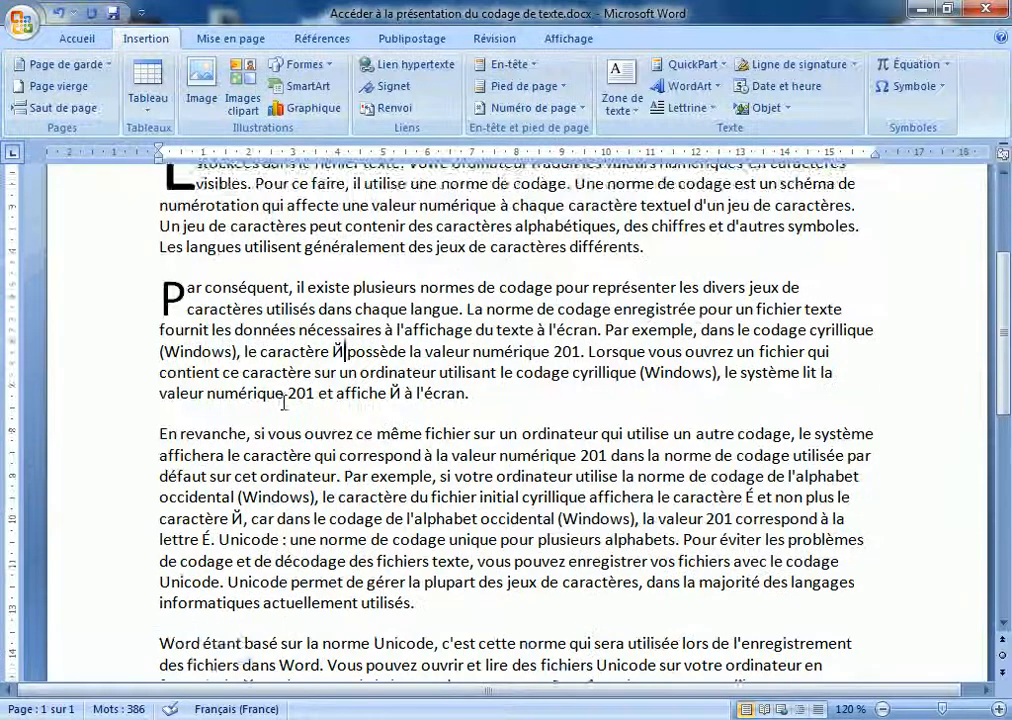
pyautogui.moveTo(160, 380); pyautogui.dragTo(168, 380)
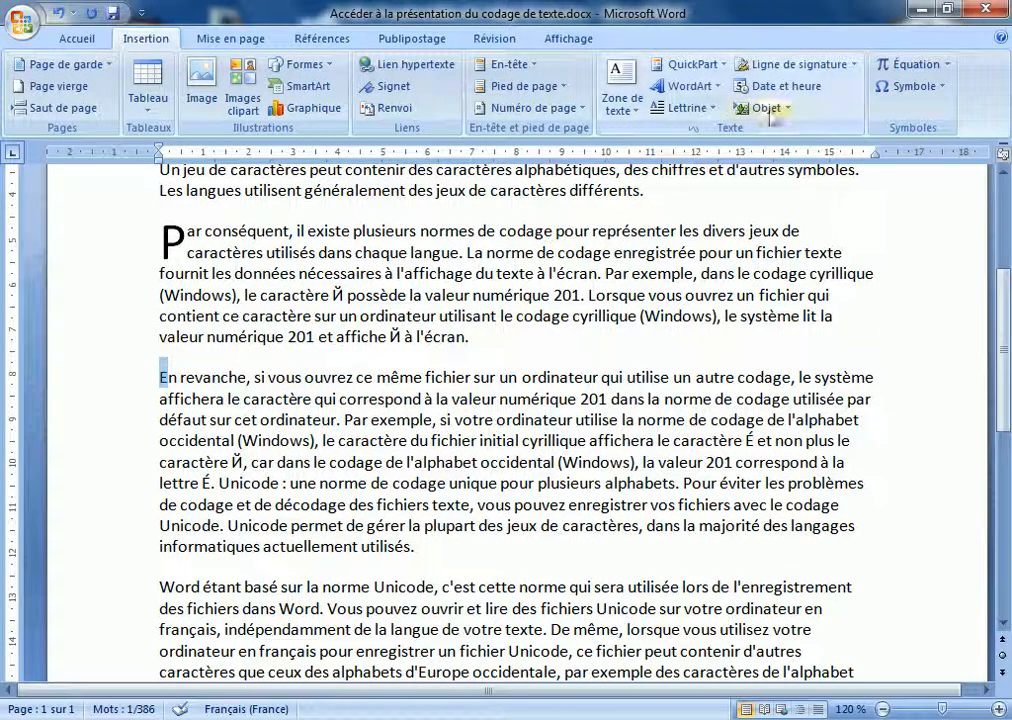
pyautogui.click(688, 107)
pyautogui.click(700, 264)
pyautogui.click(509, 285)
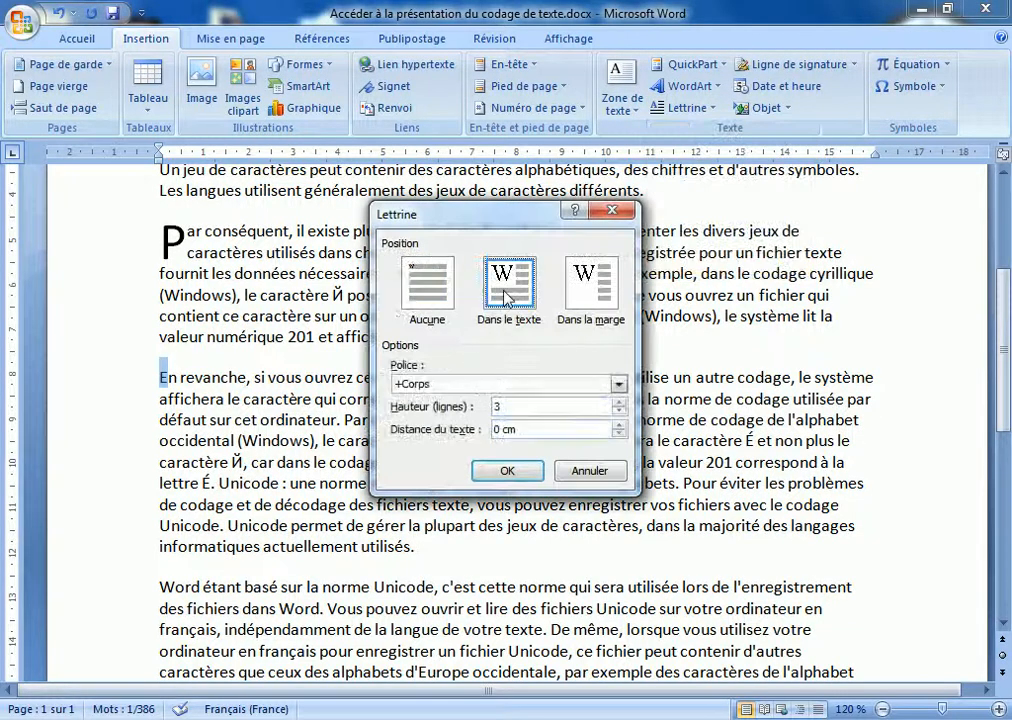
pyautogui.click(620, 402)
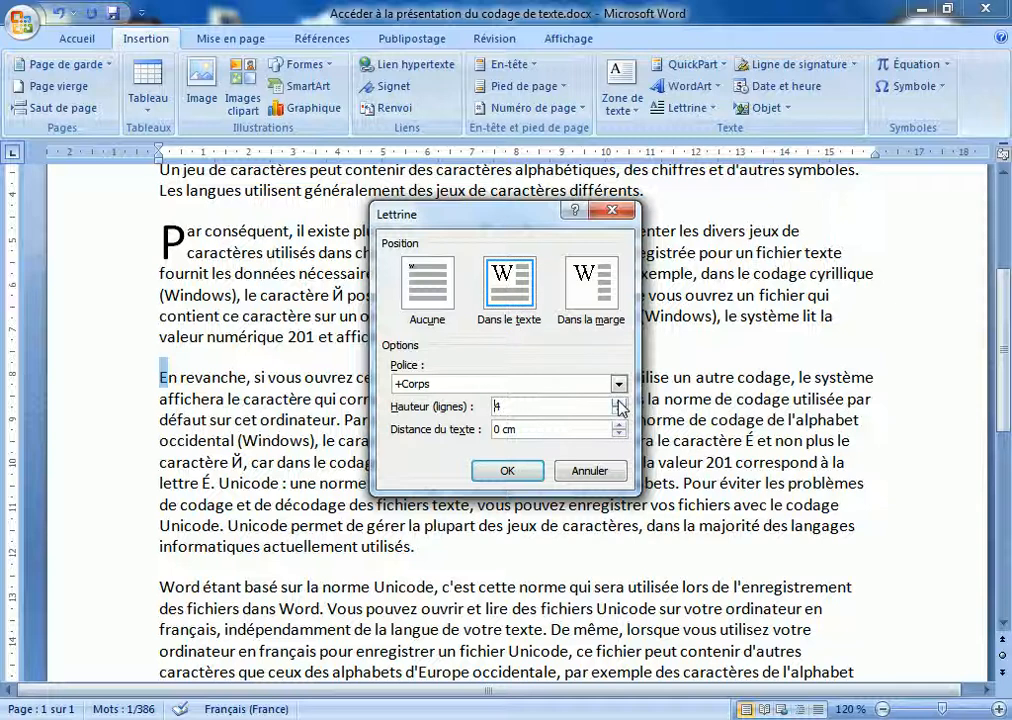
pyautogui.click(620, 402)
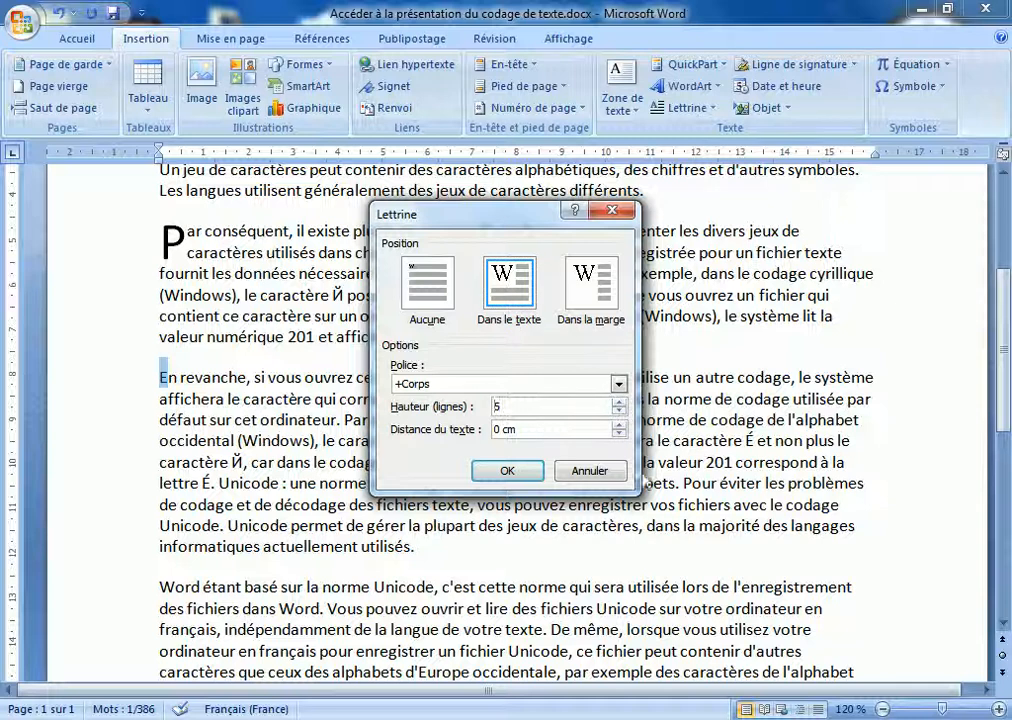
pyautogui.click(508, 472)
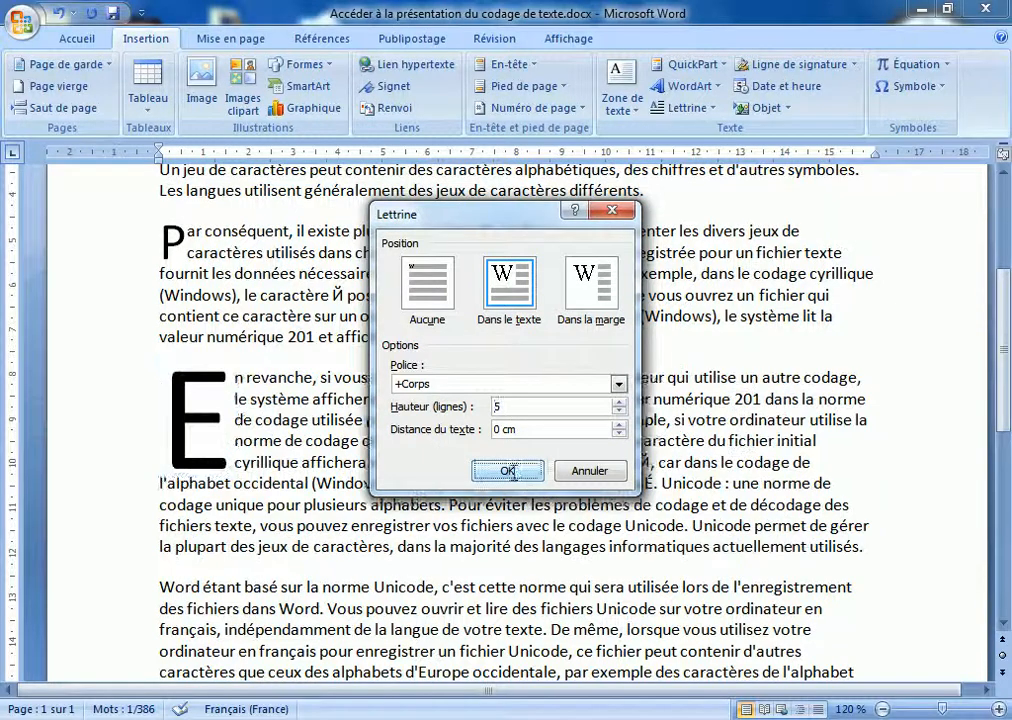
pyautogui.click(394, 500)
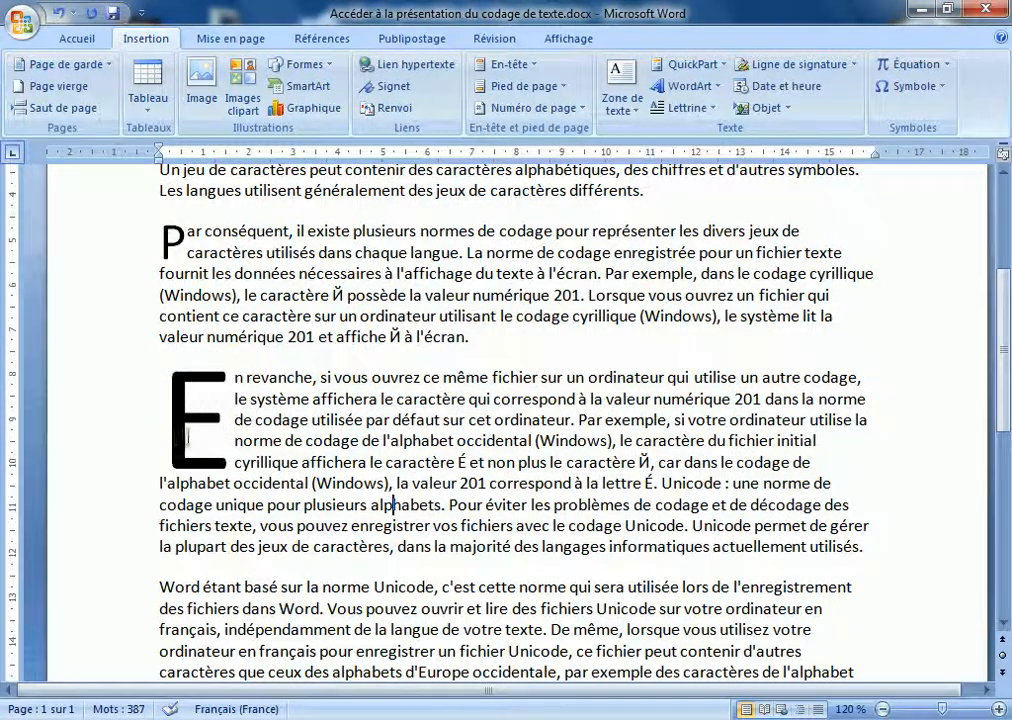
# Step: Apply a "Dans le texte" drop cap to the whole word "Word" at the start of the last paragraph
pyautogui.scroll(-2, 277, 433)
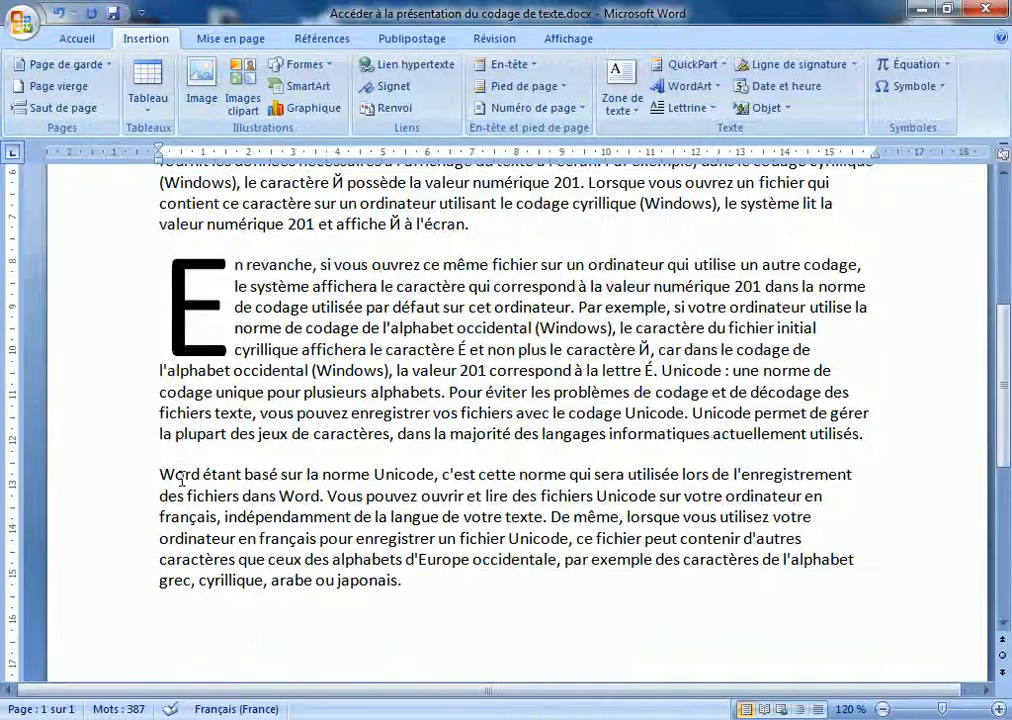
pyautogui.moveTo(158, 475); pyautogui.dragTo(201, 474)
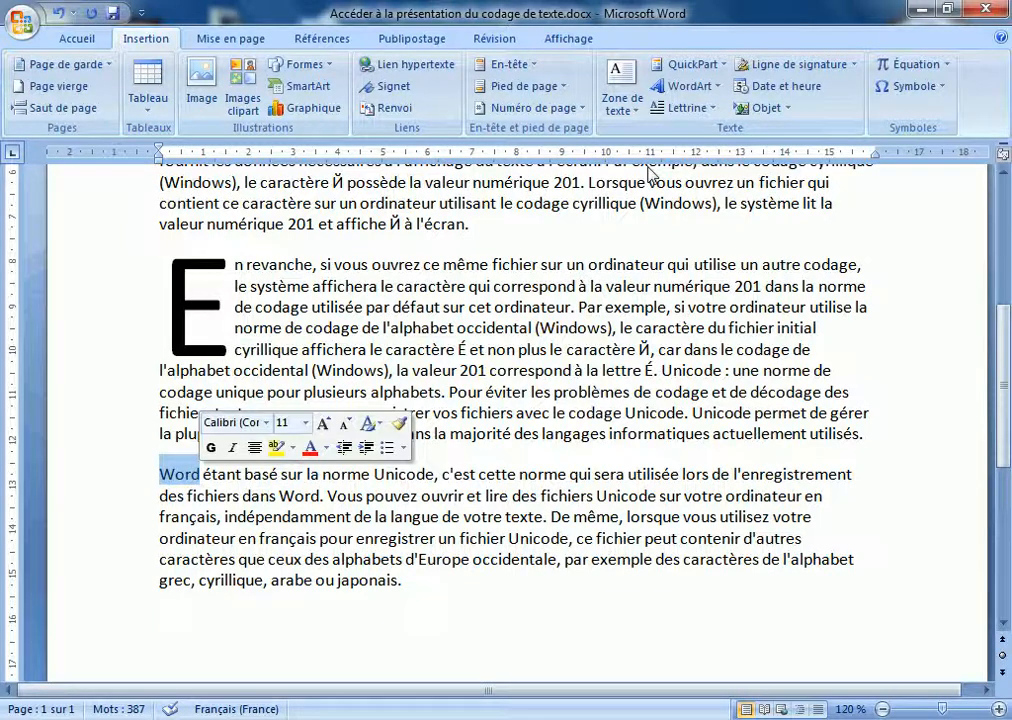
pyautogui.click(688, 107)
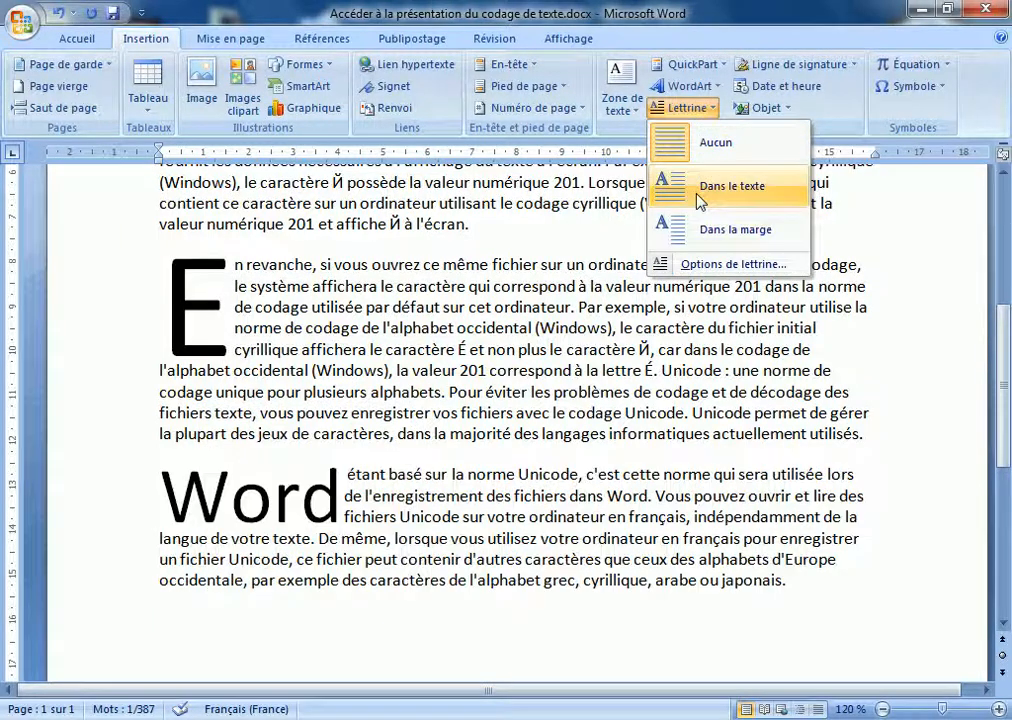
pyautogui.click(698, 196)
pyautogui.click(500, 502)
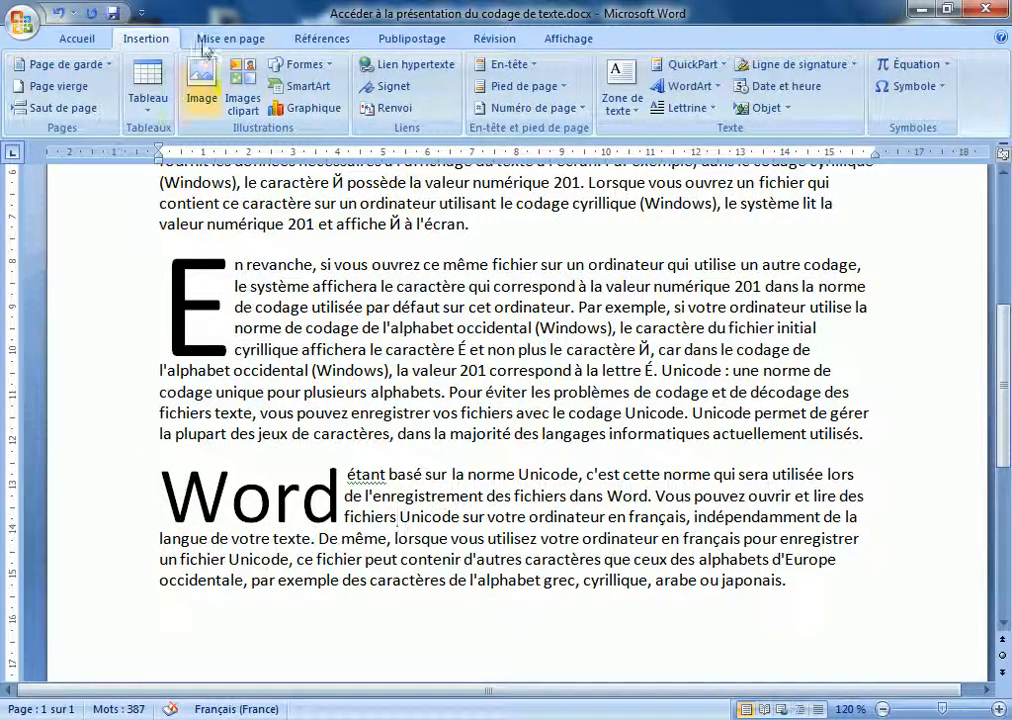
# Step: Undo all the drop caps in the four body paragraphs and check the text from the top
pyautogui.click(62, 14)
pyautogui.click(62, 14)
pyautogui.click(62, 14)
pyautogui.click(62, 14)
pyautogui.click(62, 14)
pyautogui.click(236, 241)
pyautogui.scroll(2, 241, 231)
pyautogui.scroll(-1, 389, 276)
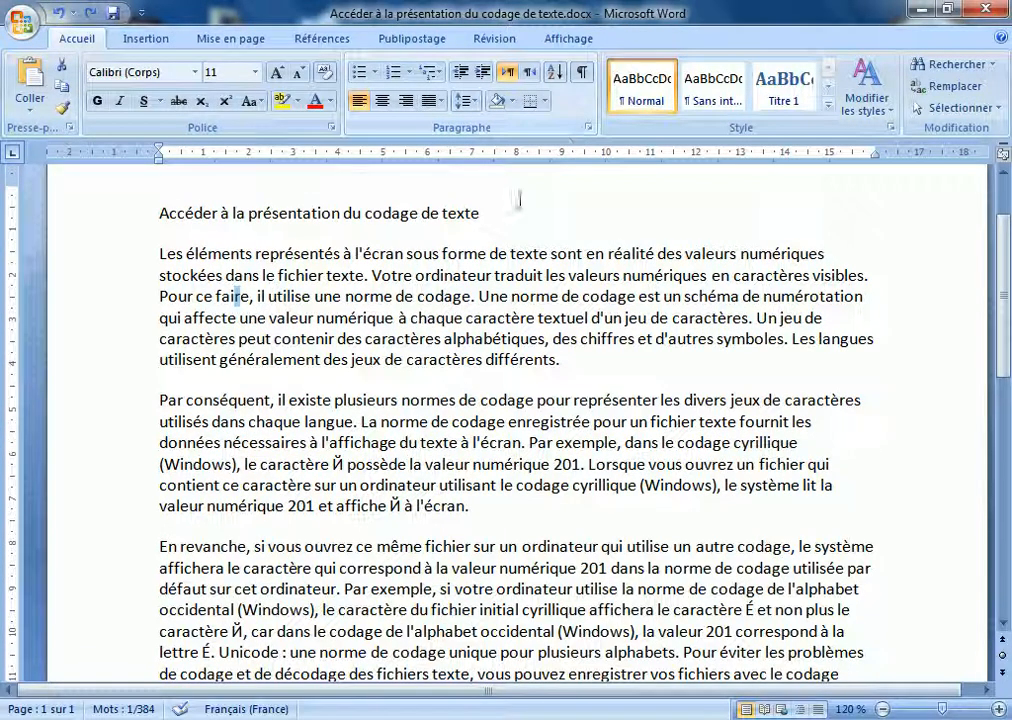
# Step: Try a two-column layout on the "Par conséquent" paragraph and undo it
pyautogui.scroll(-2, 356, 358)
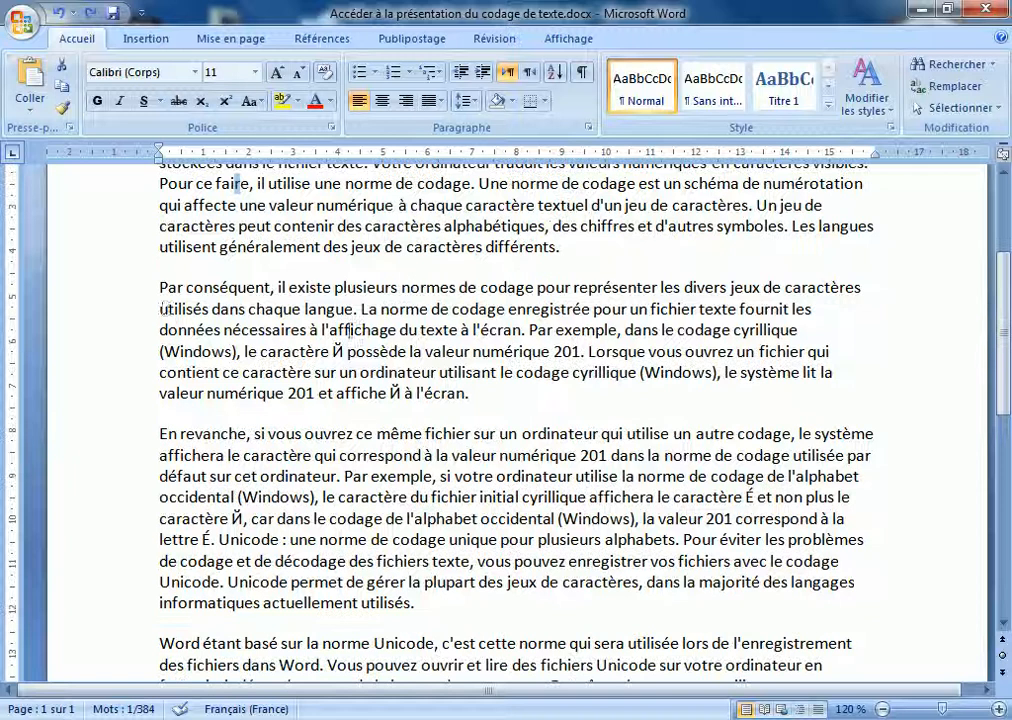
pyautogui.doubleClick(97, 315)
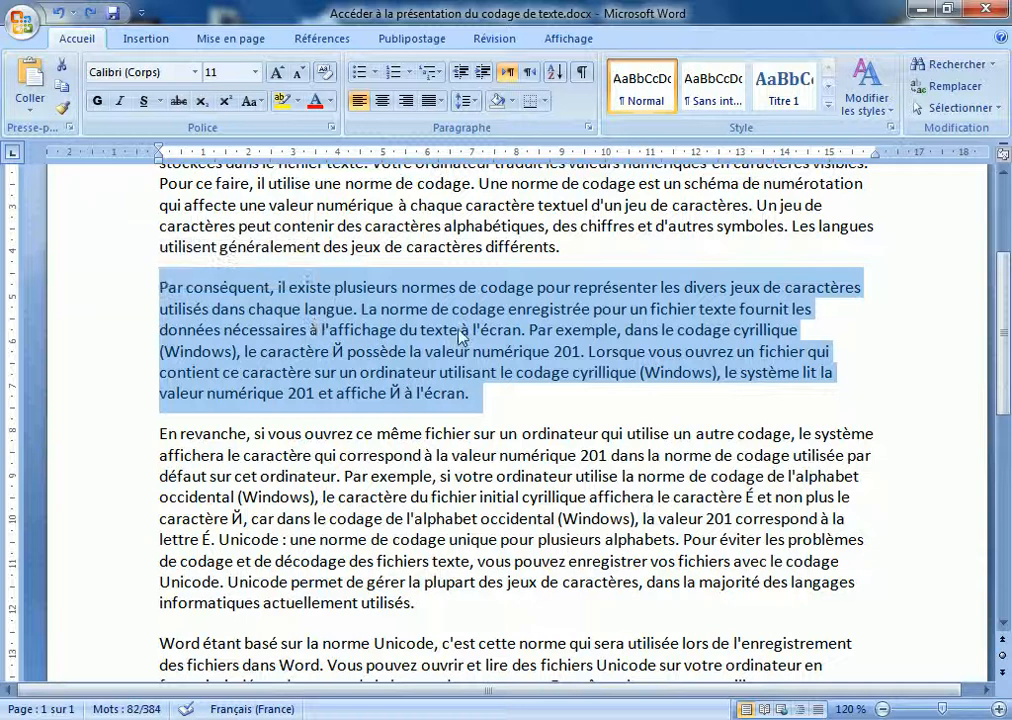
pyautogui.click(154, 42)
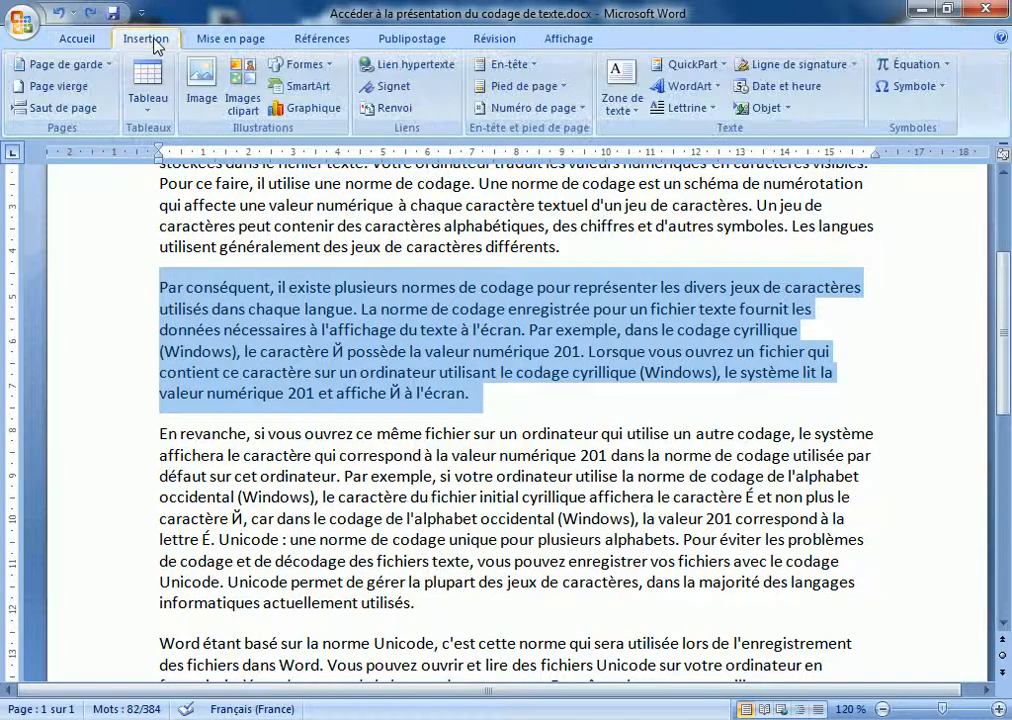
pyautogui.click(208, 45)
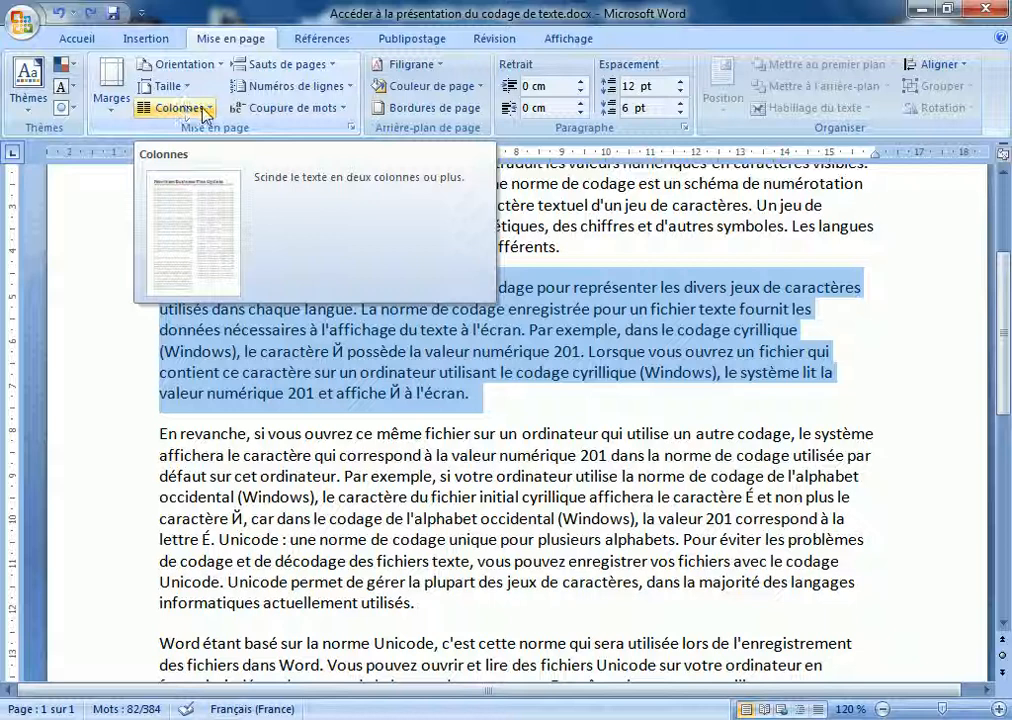
pyautogui.click(207, 110)
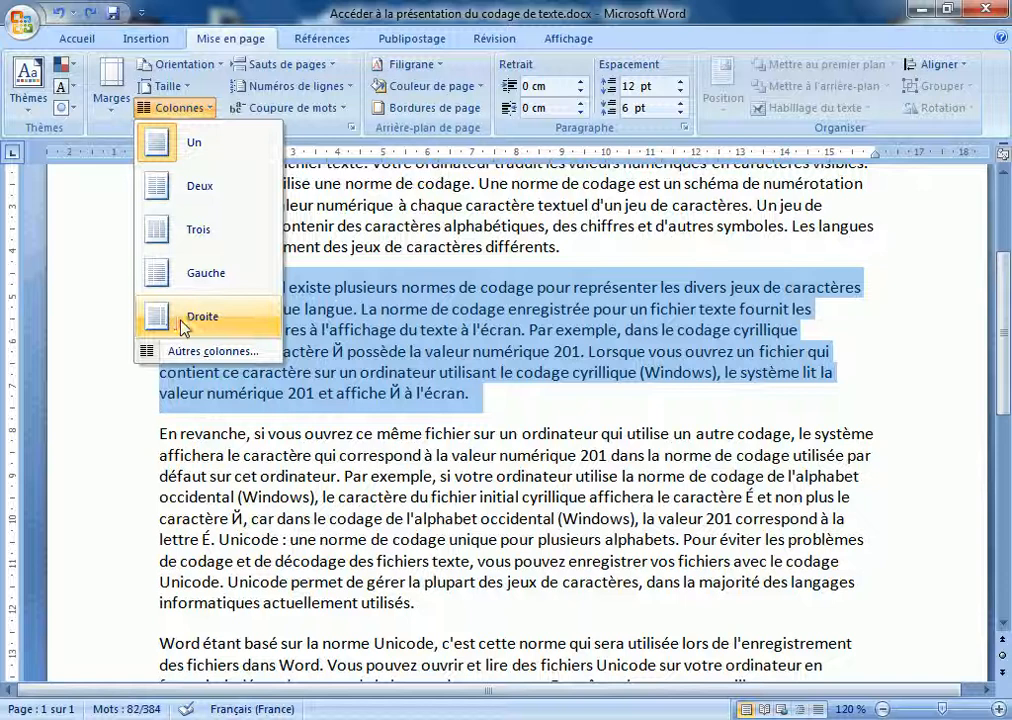
pyautogui.click(161, 194)
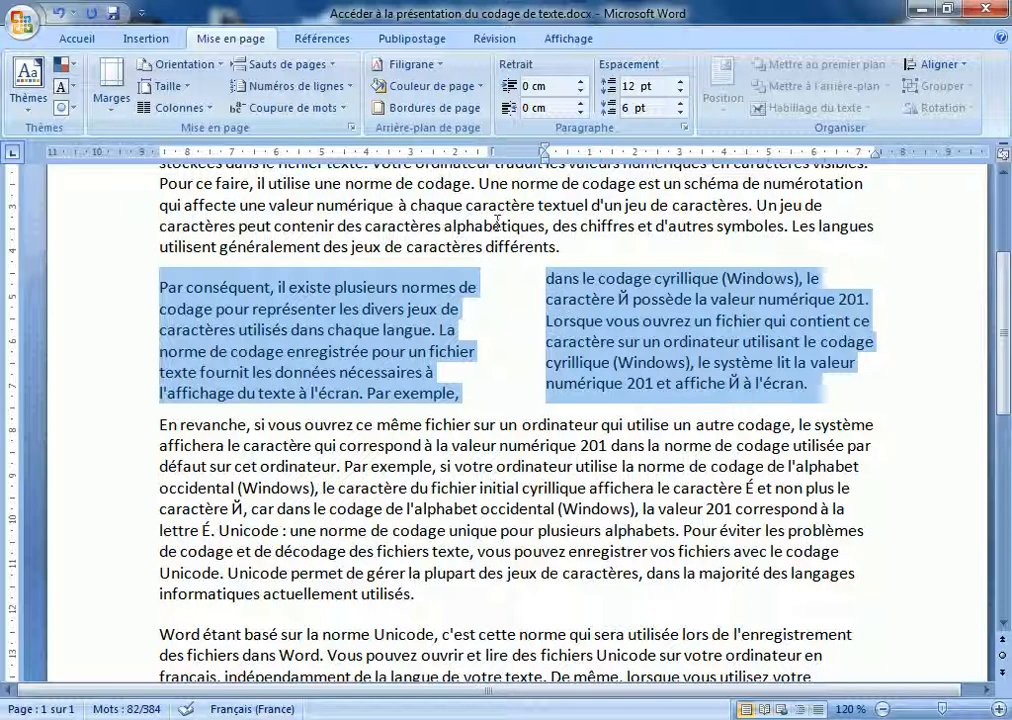
pyautogui.click(58, 13)
# Step: Justify the text of the entire document and check the paragraphs
pyautogui.scroll(4, 257, 218)
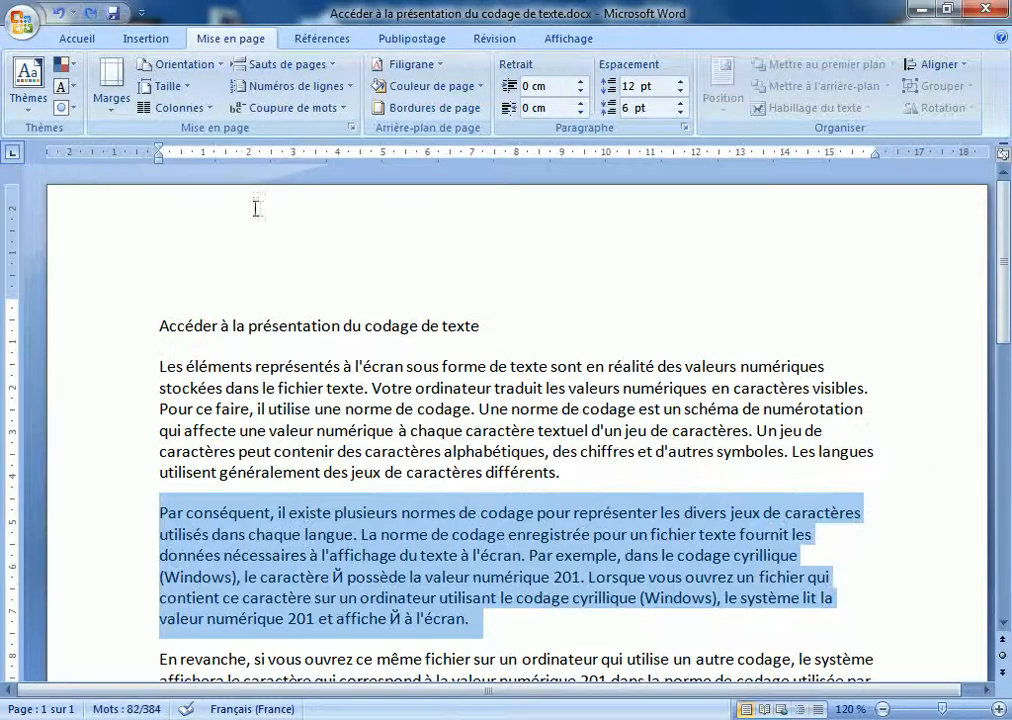
pyautogui.tripleClick(90, 386)
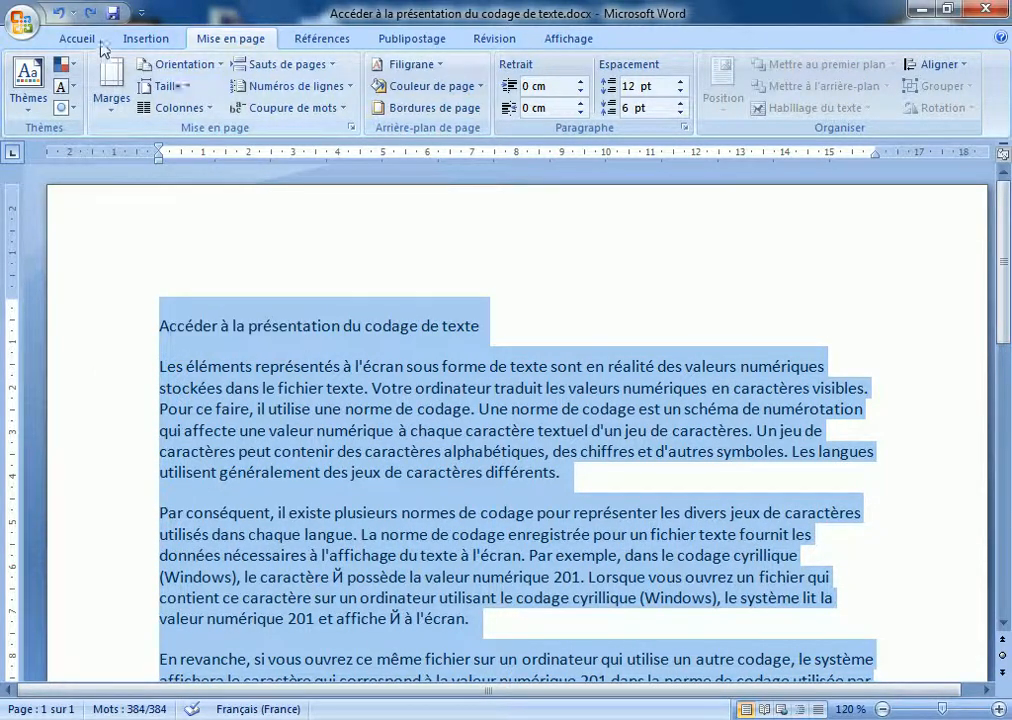
pyautogui.click(80, 42)
pyautogui.click(441, 101)
pyautogui.click(450, 125)
pyautogui.scroll(-4, 463, 316)
pyautogui.scroll(1, 463, 316)
pyautogui.click(372, 330)
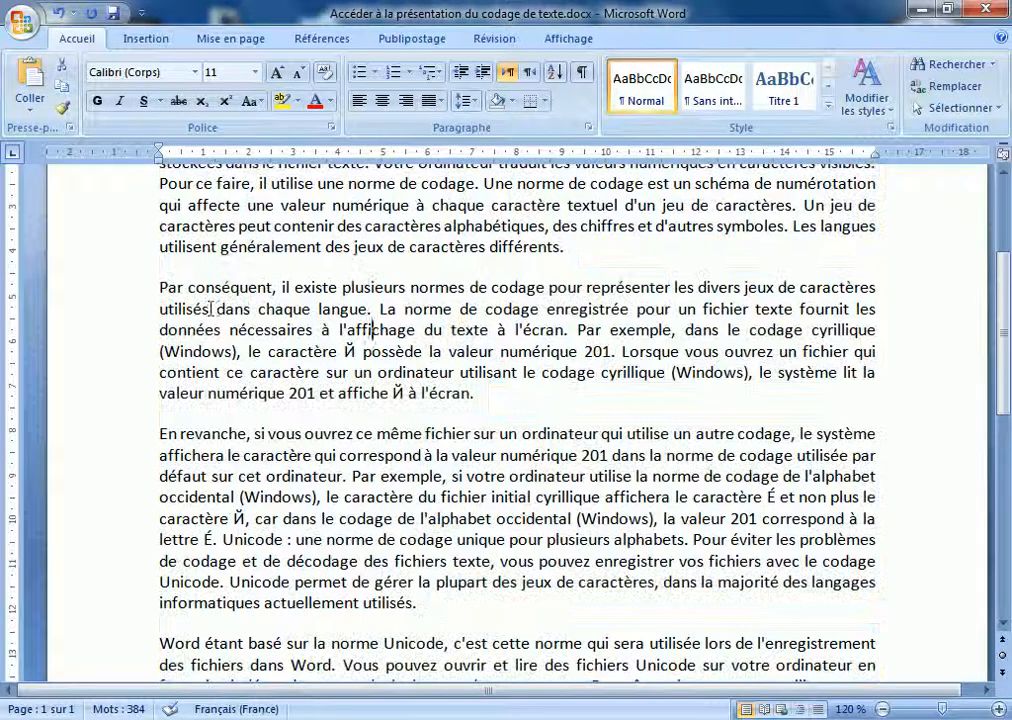
# Step: Split the "Par conséquent" paragraph into two columns
pyautogui.doubleClick(112, 322)
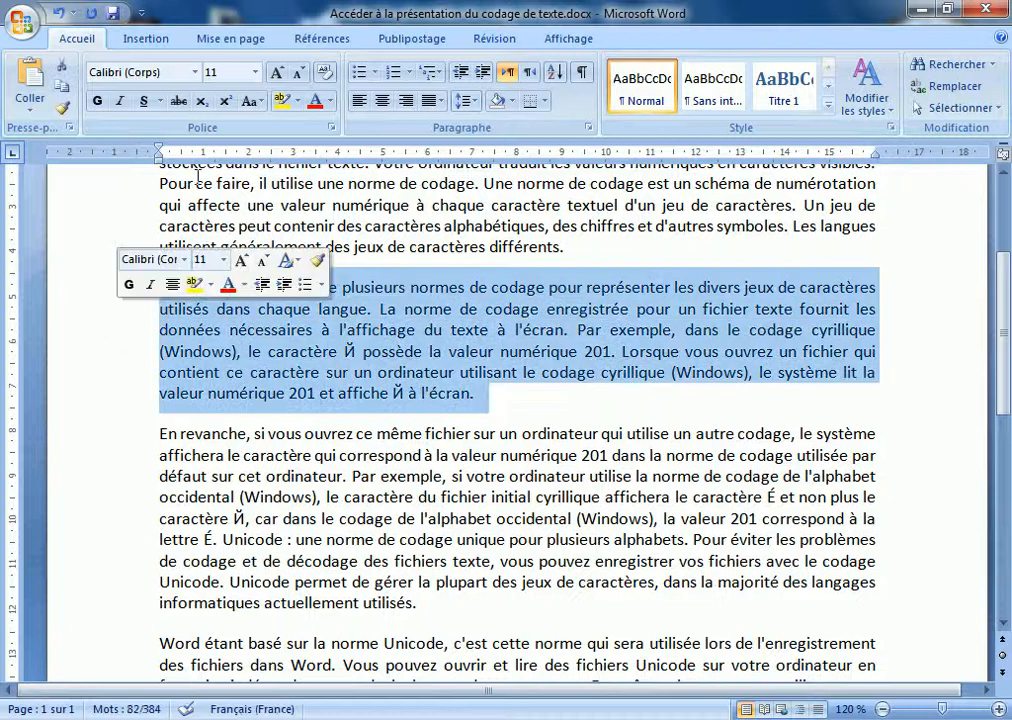
pyautogui.click(230, 40)
pyautogui.click(168, 107)
pyautogui.click(165, 186)
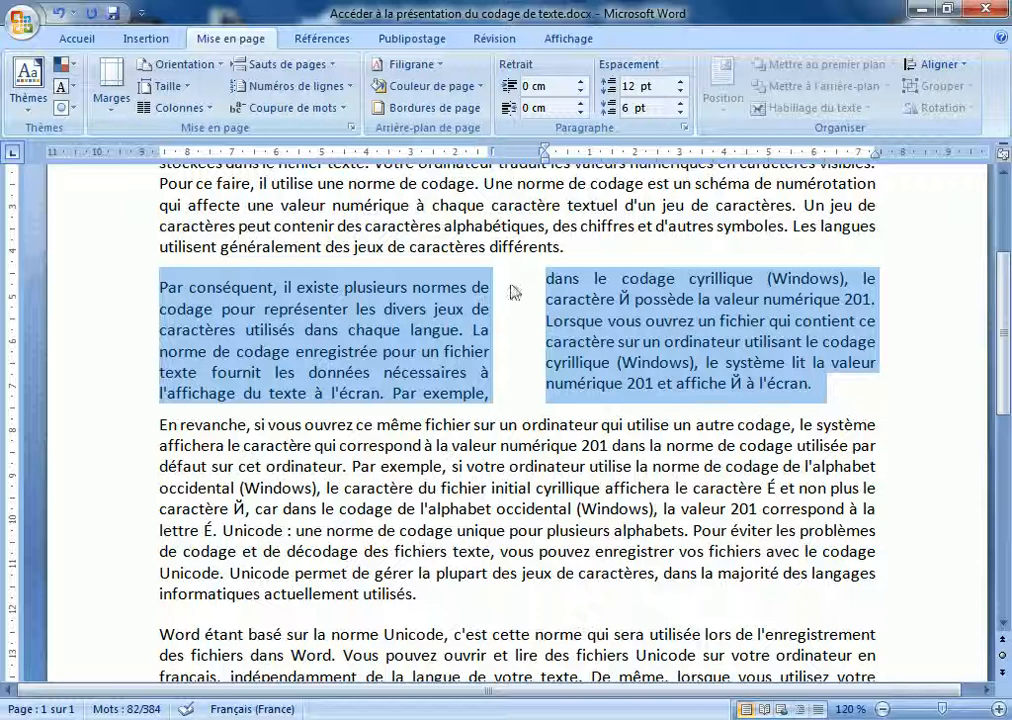
# Step: Lay out the "En revanche" paragraph in two equal columns with a separator line, applied to the selected text
pyautogui.doubleClick(107, 485)
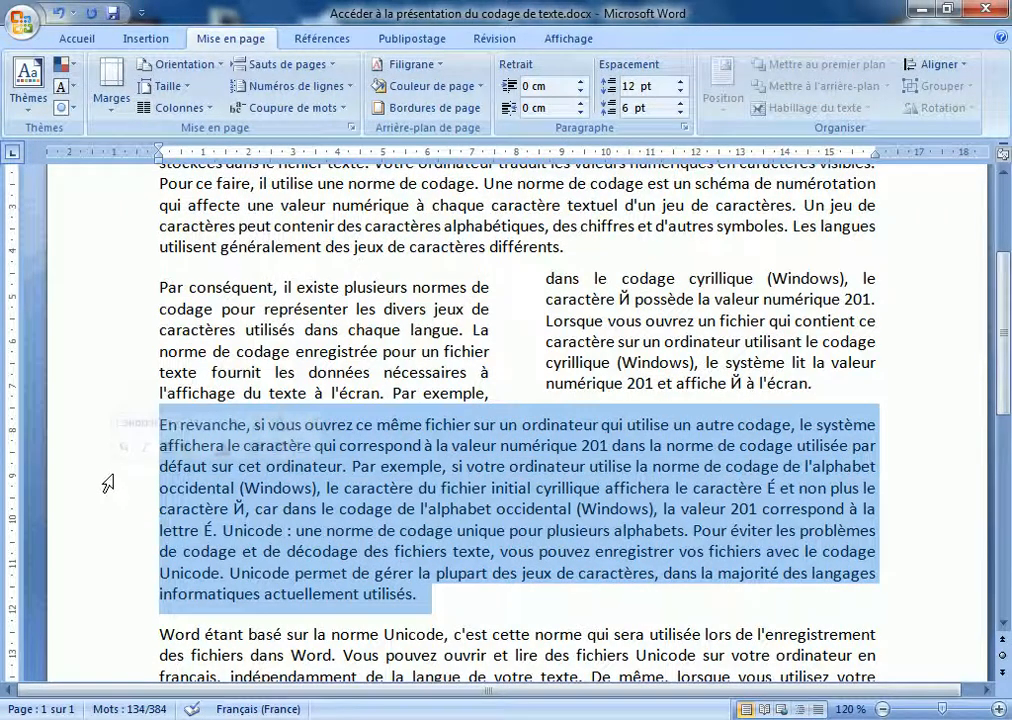
pyautogui.click(212, 112)
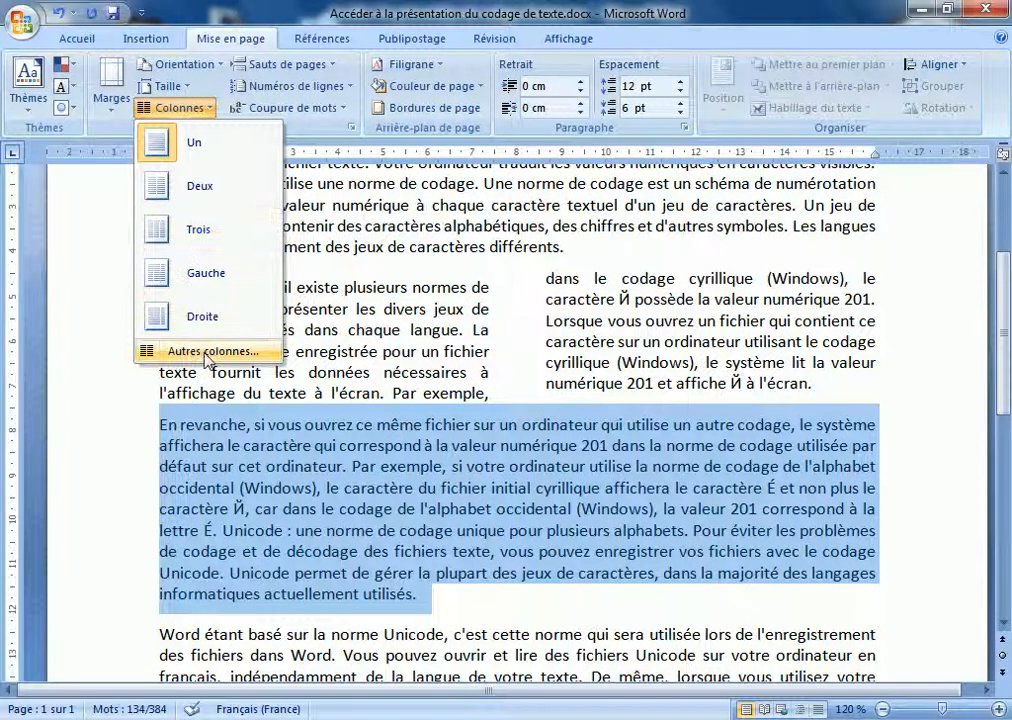
pyautogui.click(206, 354)
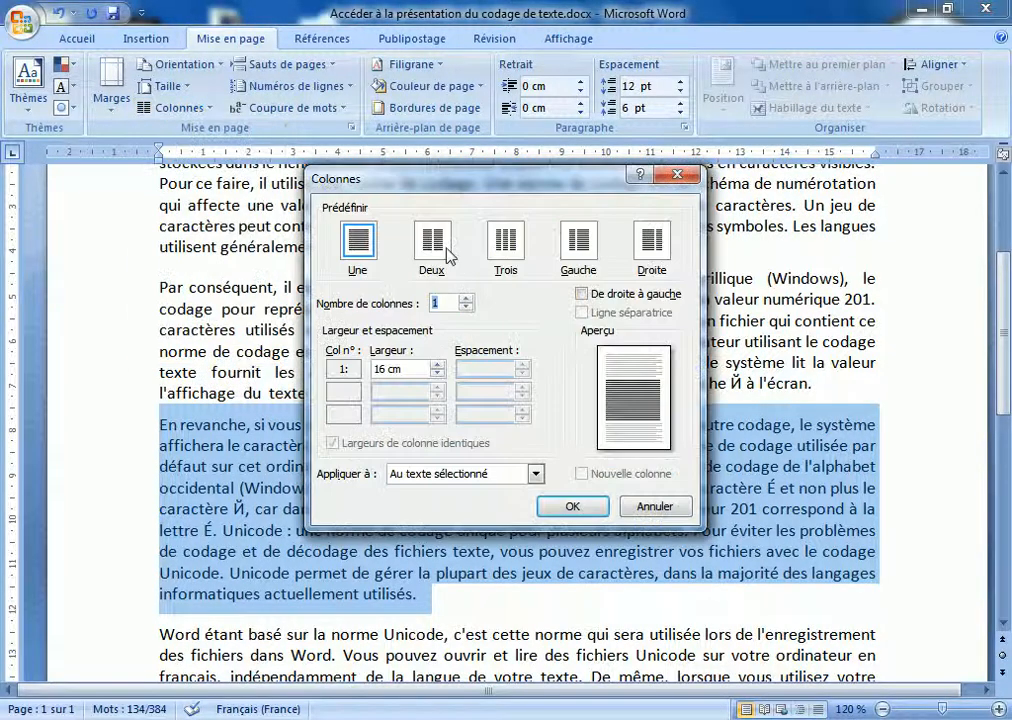
pyautogui.click(434, 240)
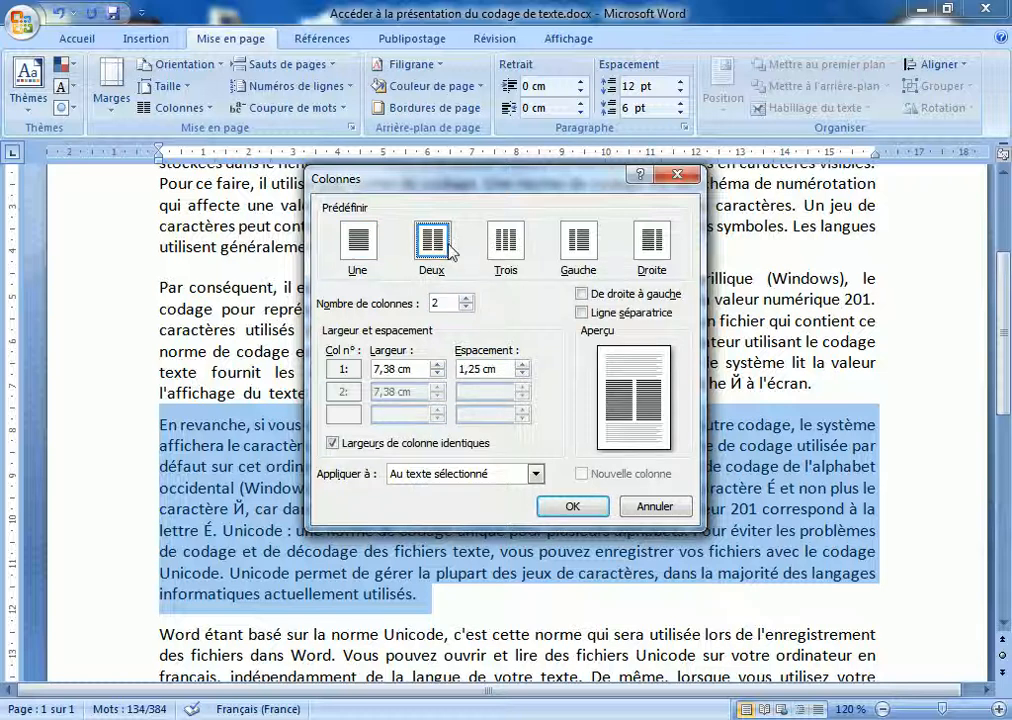
pyautogui.click(508, 248)
pyautogui.click(580, 244)
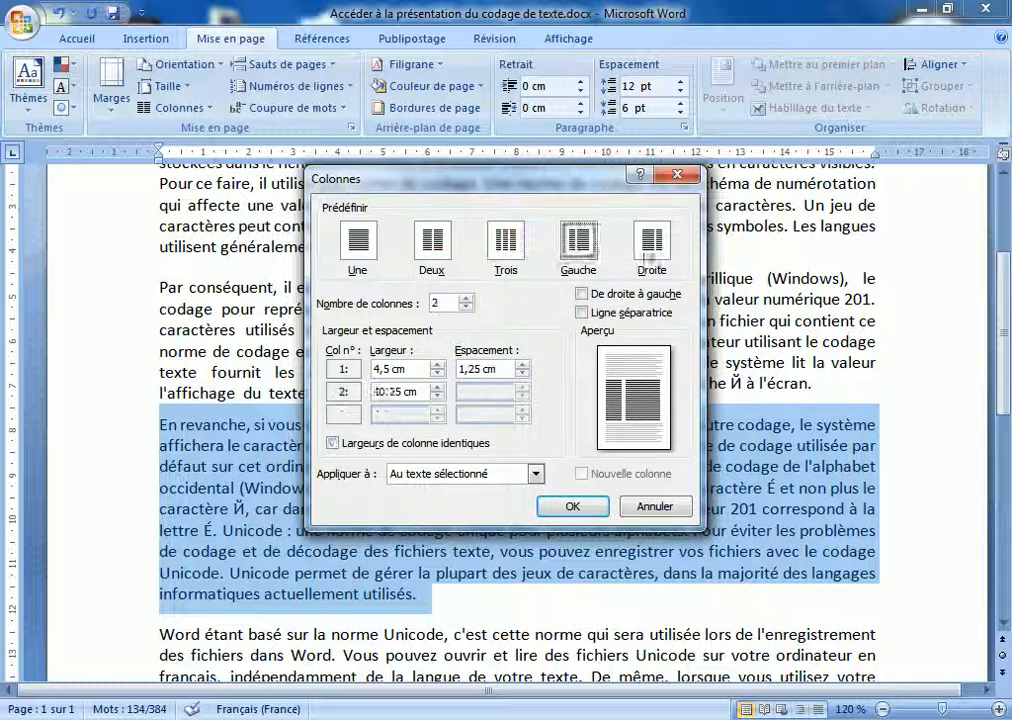
pyautogui.click(654, 248)
pyautogui.click(435, 245)
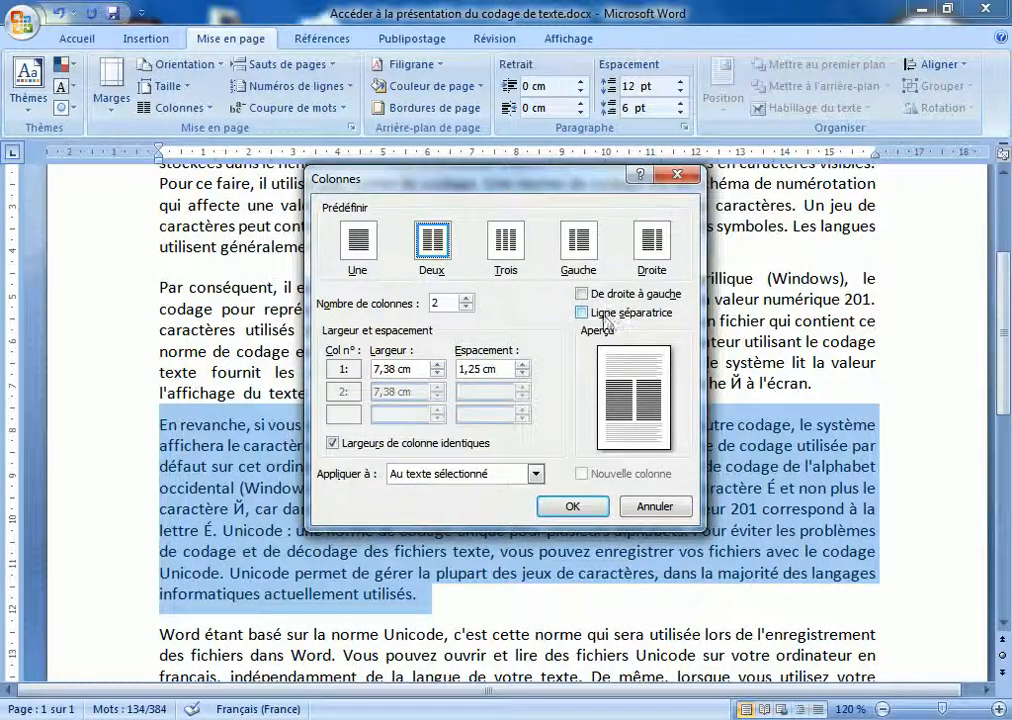
pyautogui.click(582, 314)
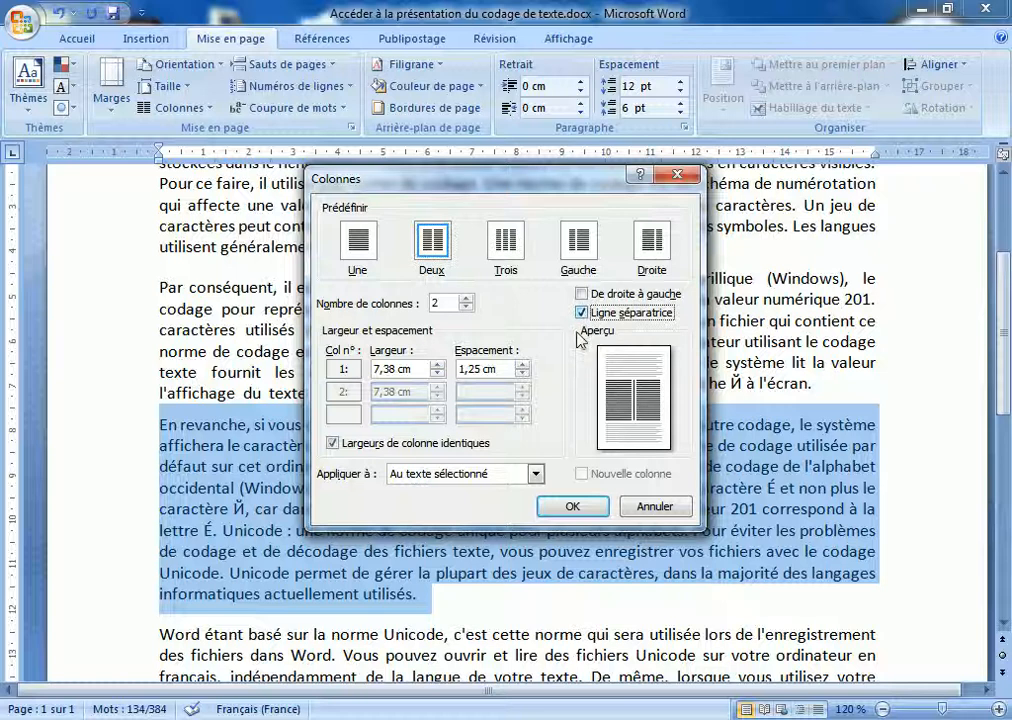
pyautogui.click(560, 507)
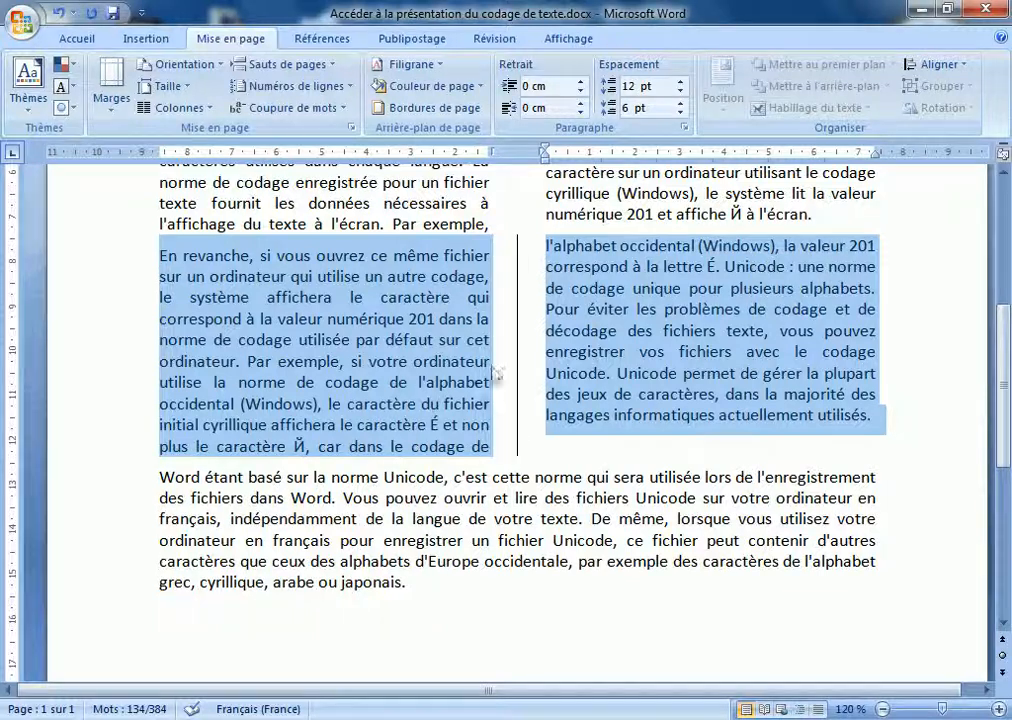
# Step: Lay out the "Les éléments représentés" paragraph with the Gauche column preset and a separator line
pyautogui.scroll(4, 441, 370)
pyautogui.doubleClick(120, 298)
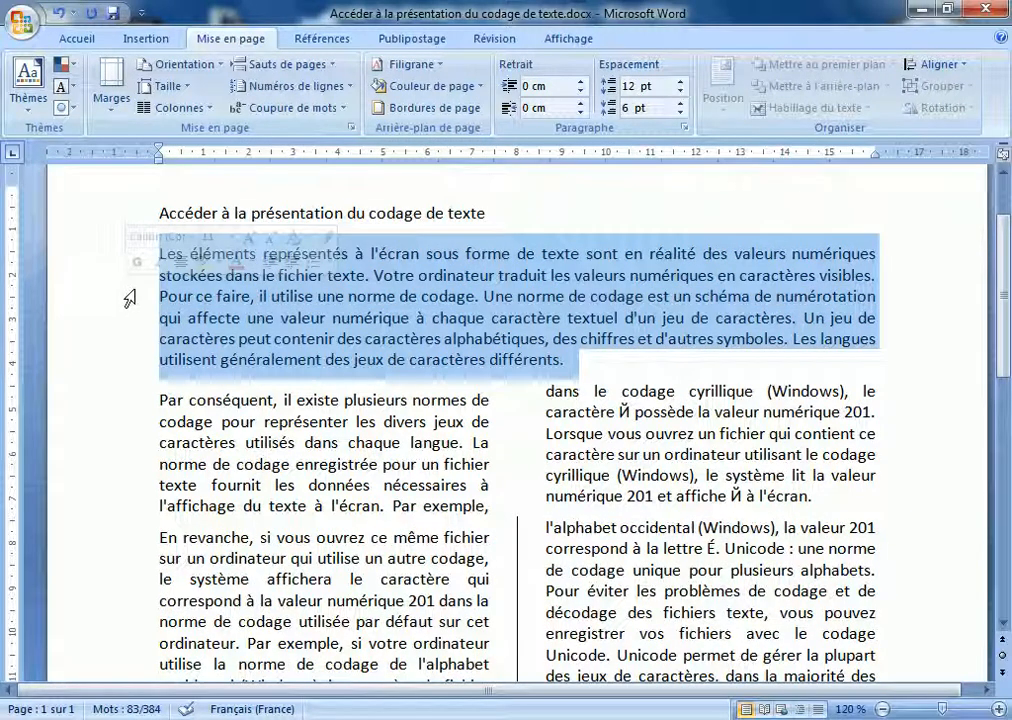
pyautogui.click(205, 108)
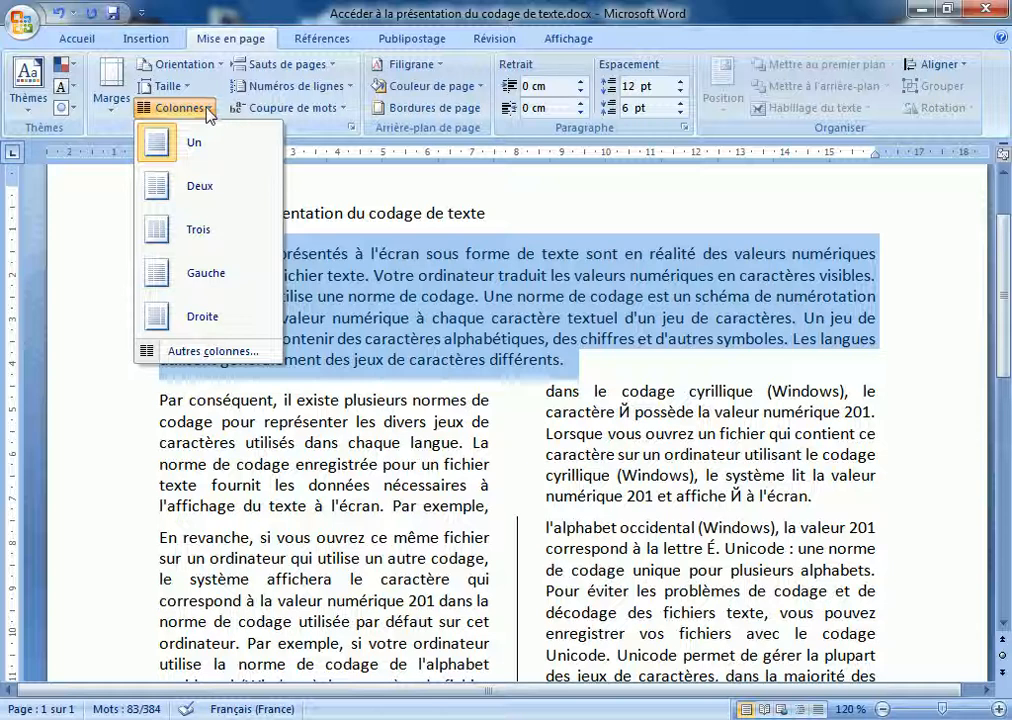
pyautogui.click(185, 352)
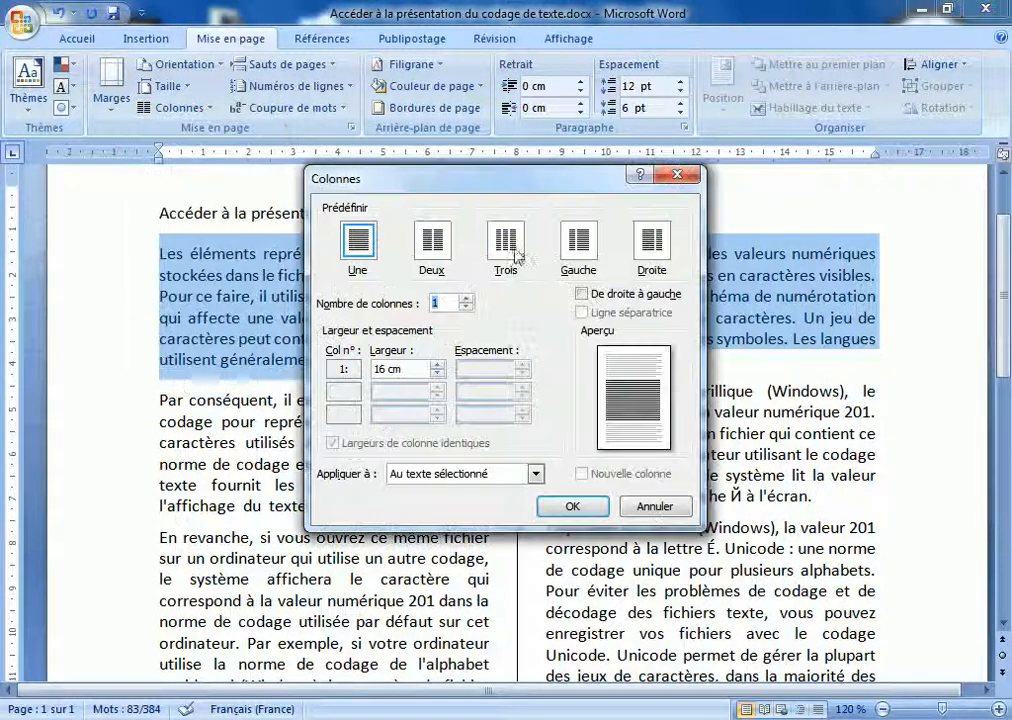
pyautogui.click(581, 245)
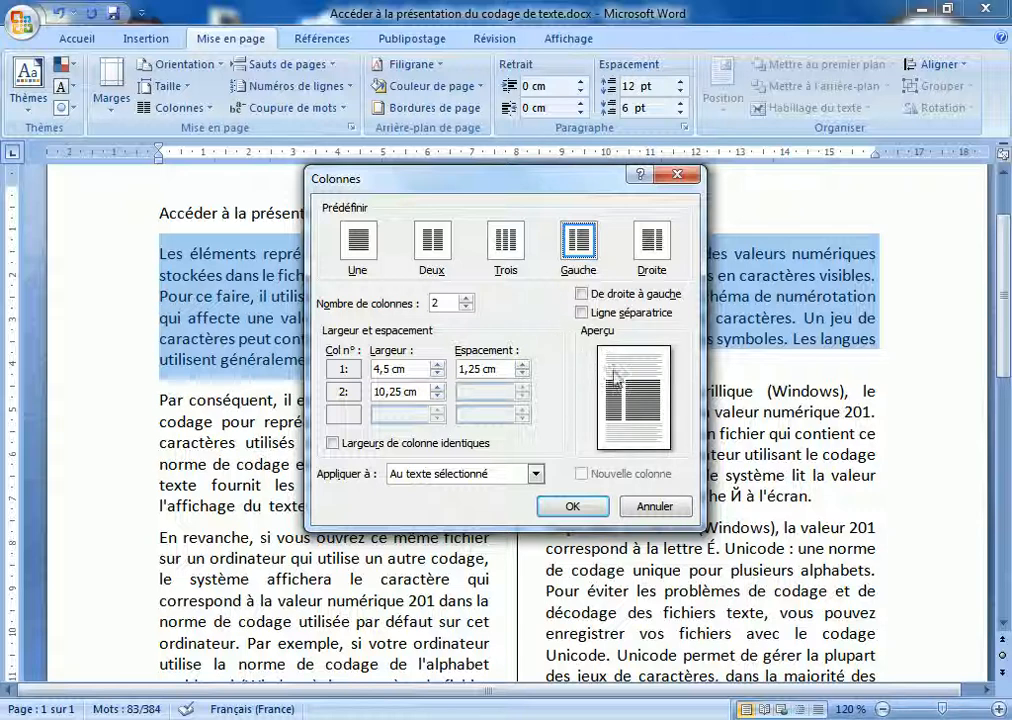
pyautogui.click(582, 313)
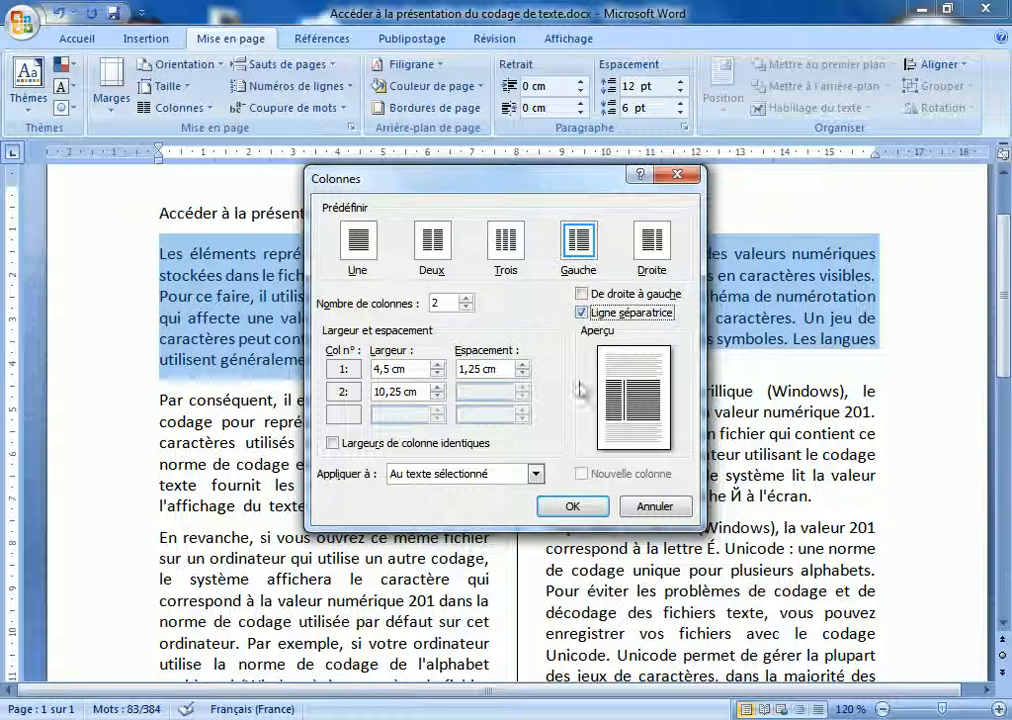
pyautogui.click(572, 505)
pyautogui.scroll(2, 549, 400)
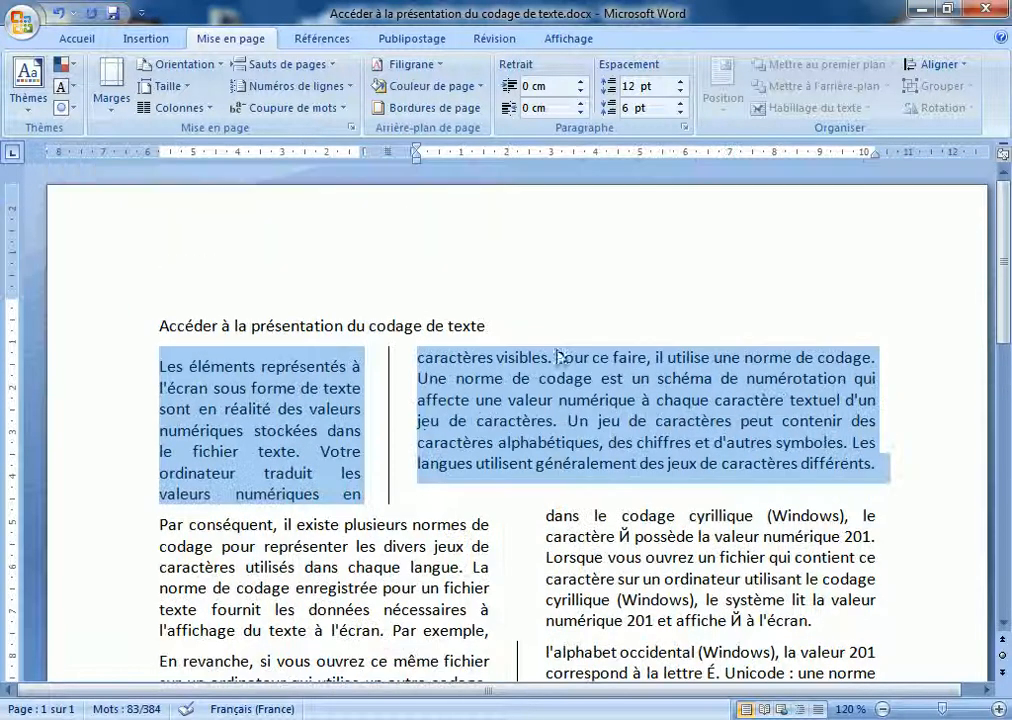
# Step: Center the title "Accéder à la présentation du codage de texte"
pyautogui.click(110, 330)
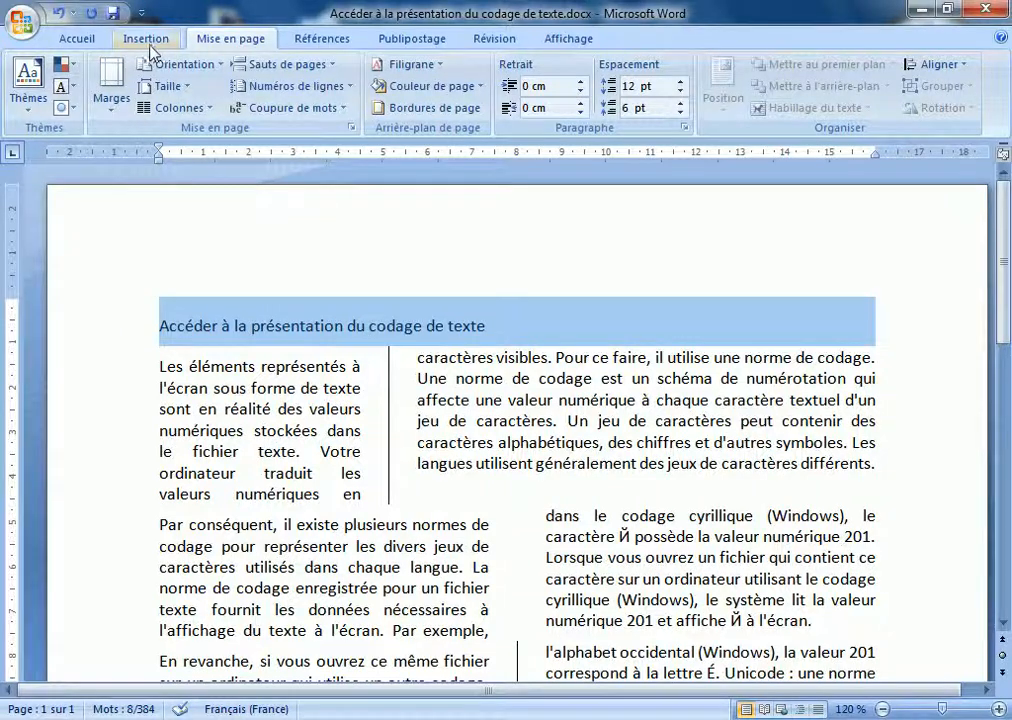
pyautogui.click(90, 42)
pyautogui.click(382, 100)
pyautogui.click(680, 326)
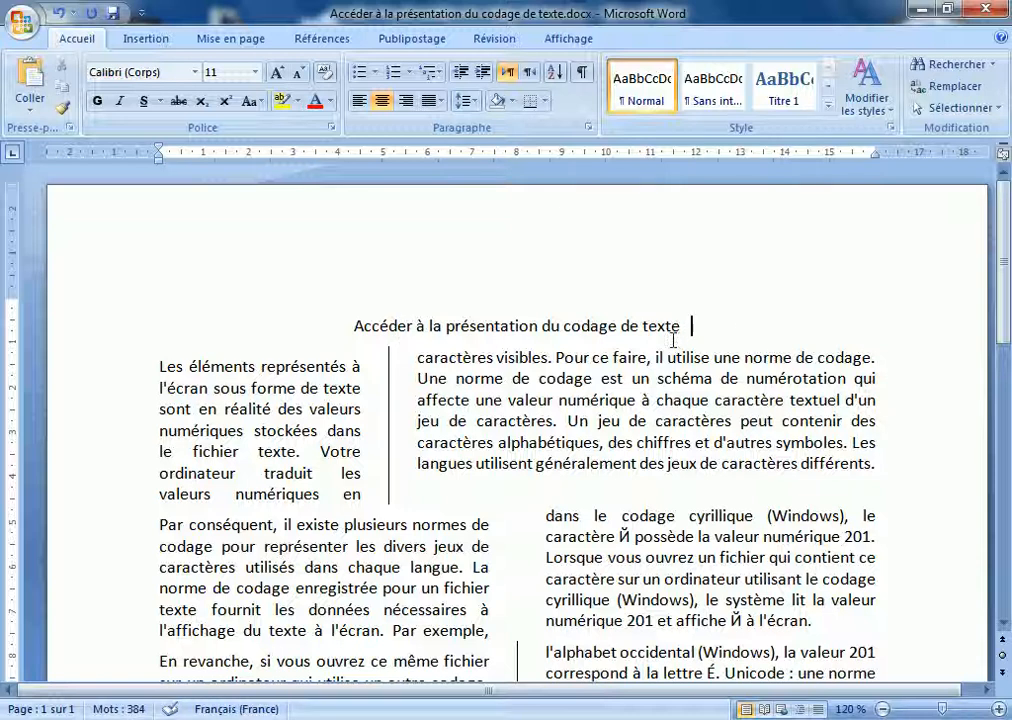
# Step: Increase the title's font size to 12, underline it and check the rest of the page
pyautogui.click(75, 327)
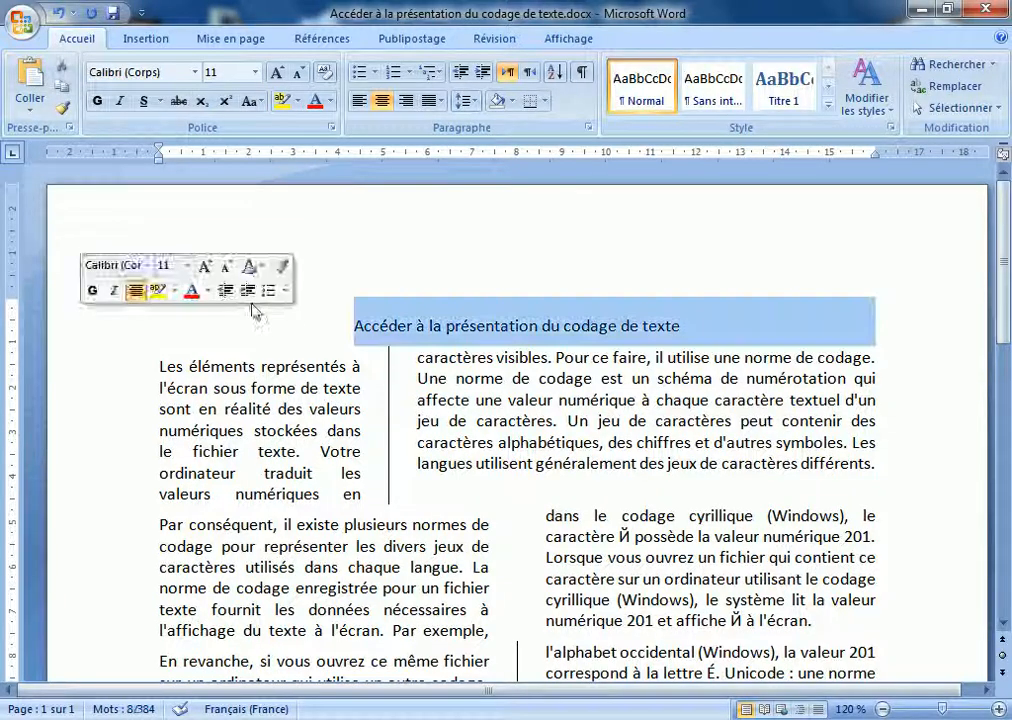
pyautogui.click(277, 75)
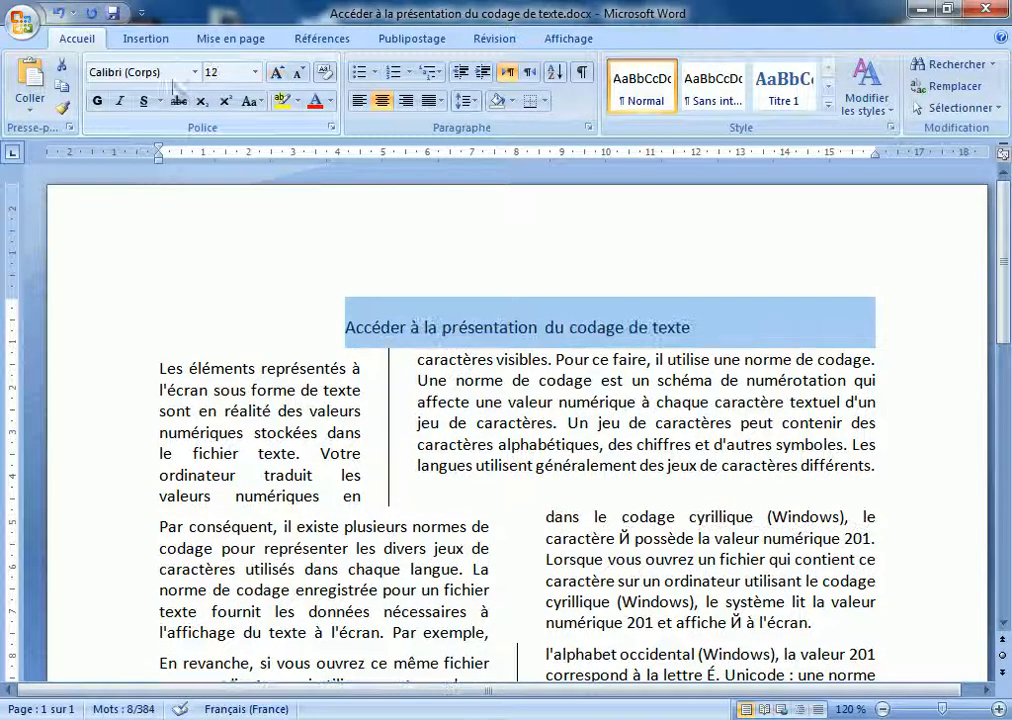
pyautogui.click(145, 102)
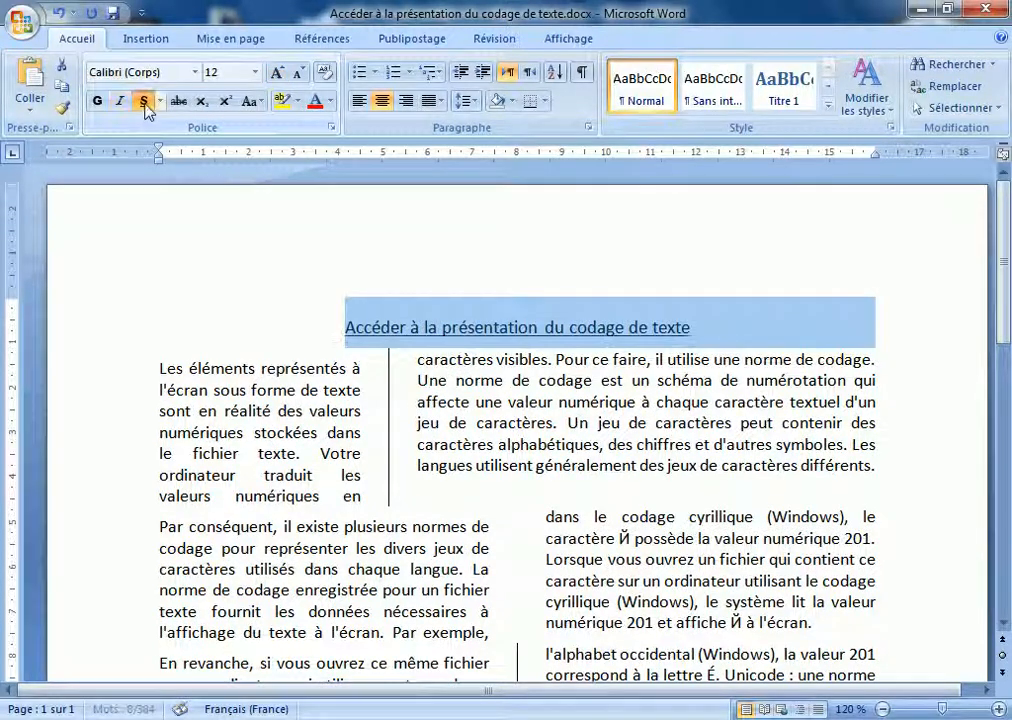
pyautogui.click(383, 333)
pyautogui.scroll(-10, 580, 424)
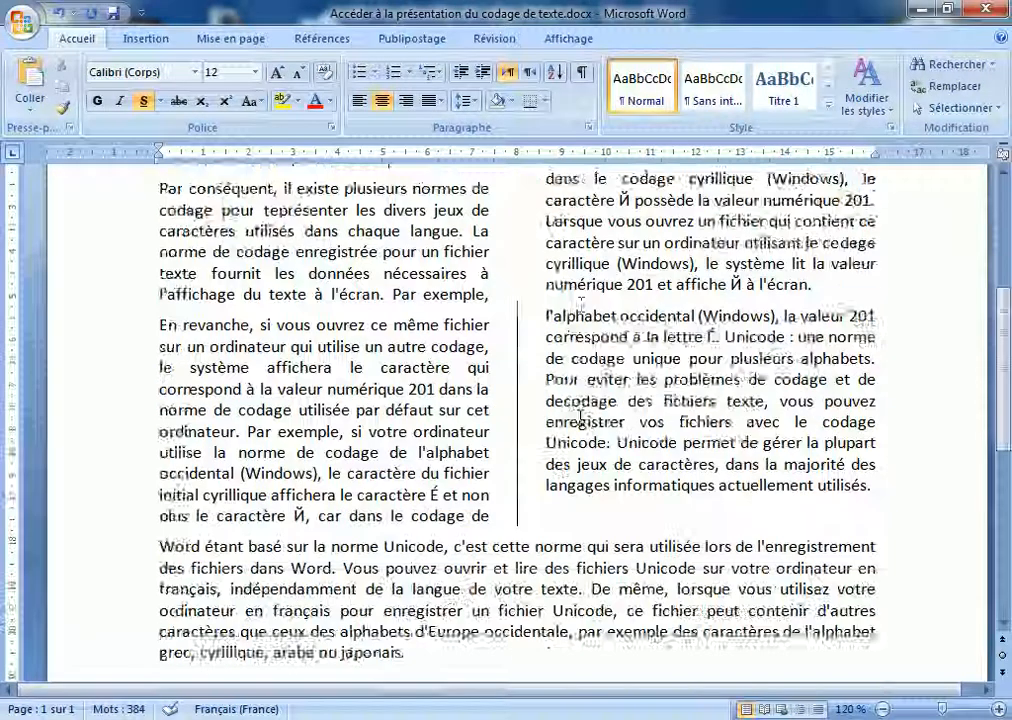